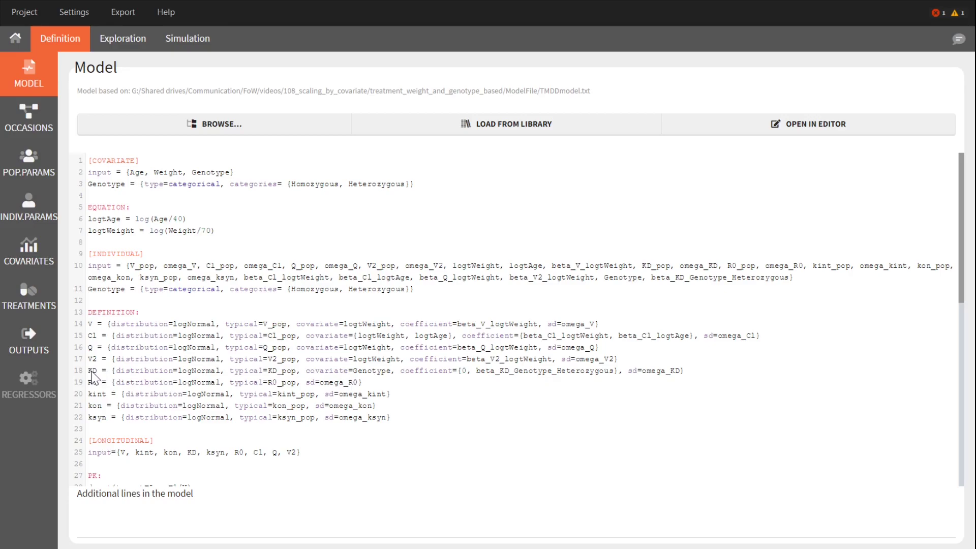
- Scroll through the TMDDmodel.txt model code on the Model page
scroll(200, 371, down, 4)
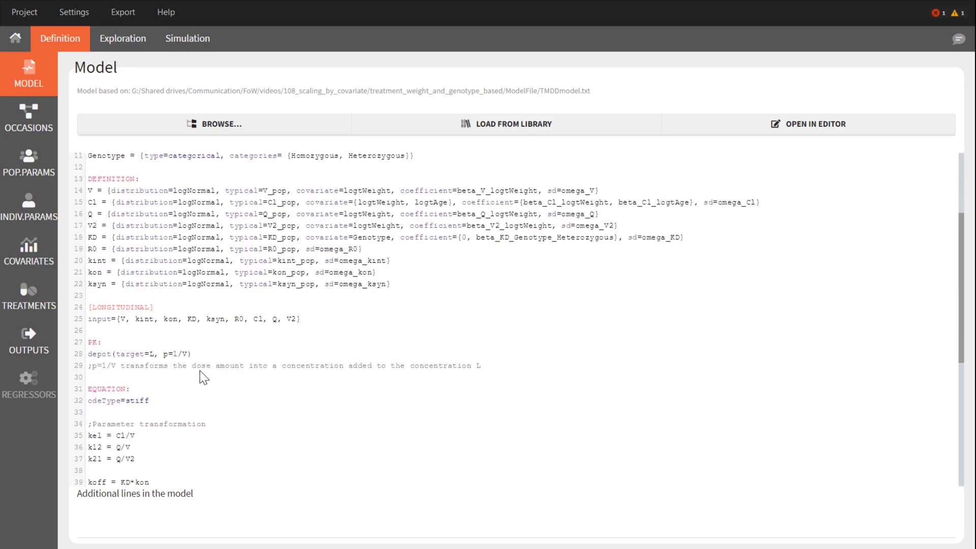
scroll(199, 370, down, 2)
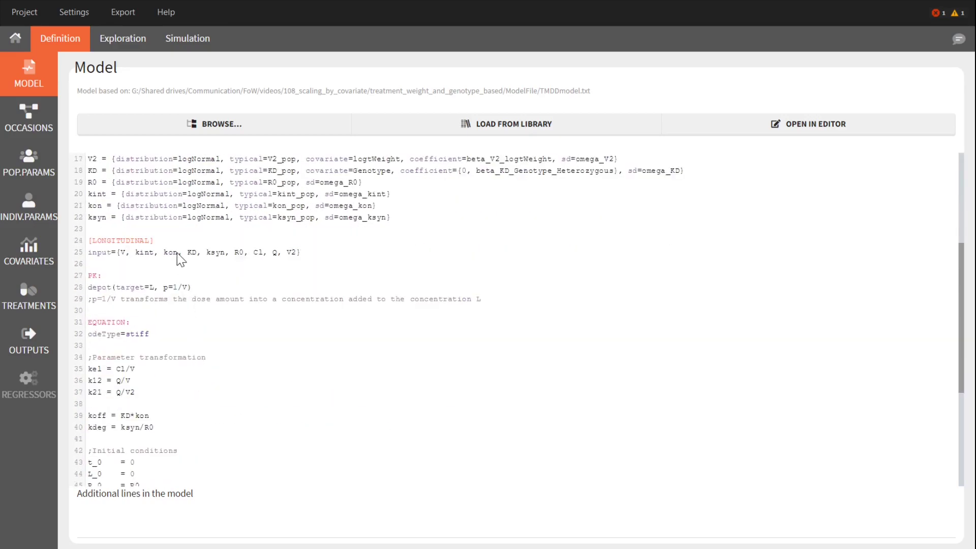
scroll(177, 253, down, 6)
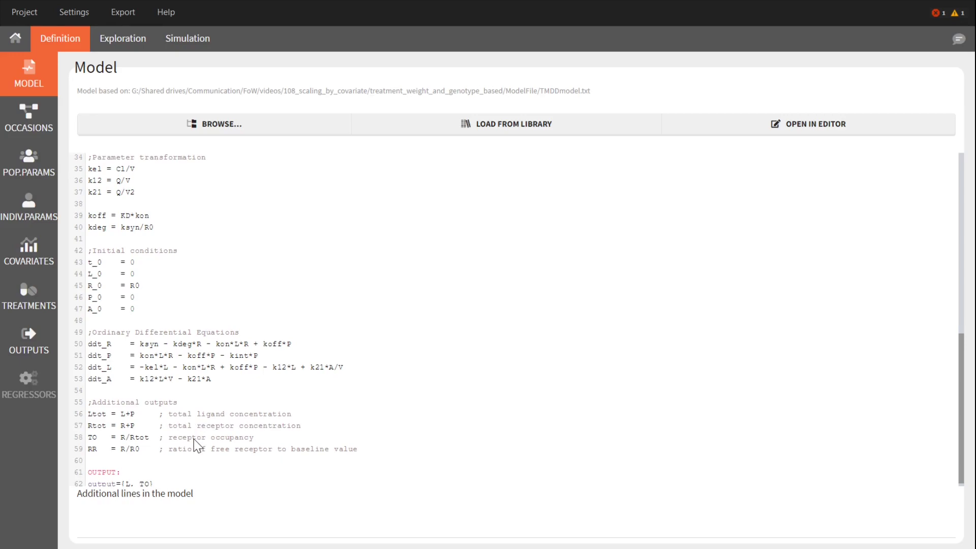
click(45, 266)
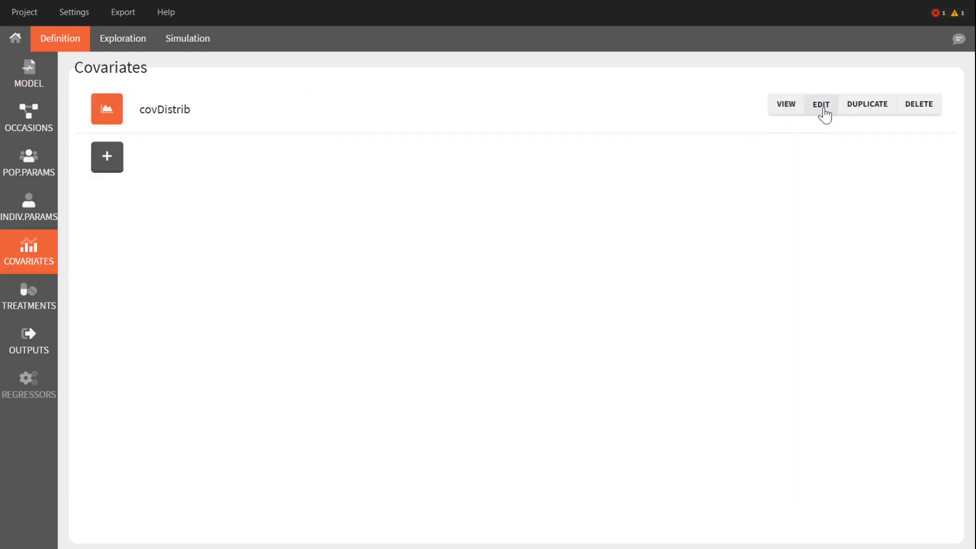
click(793, 113)
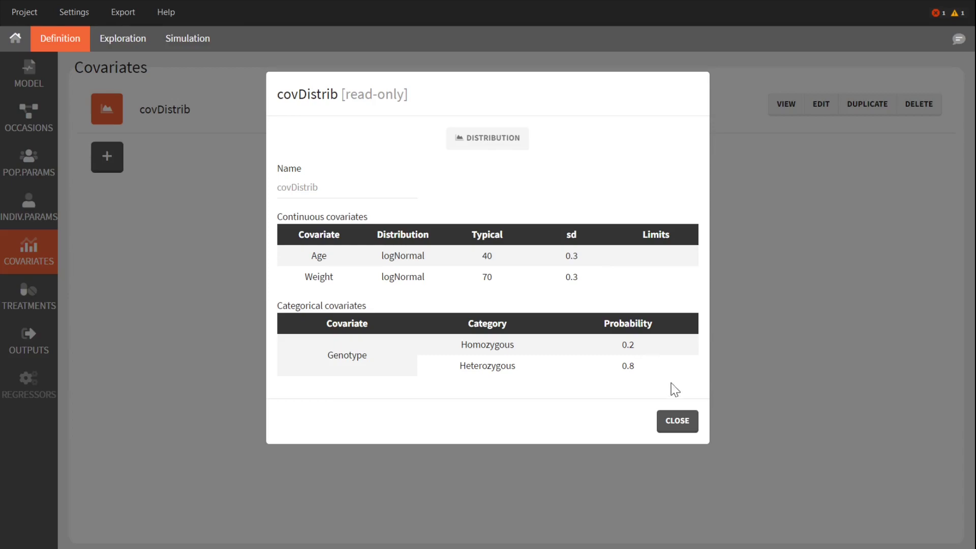
click(685, 422)
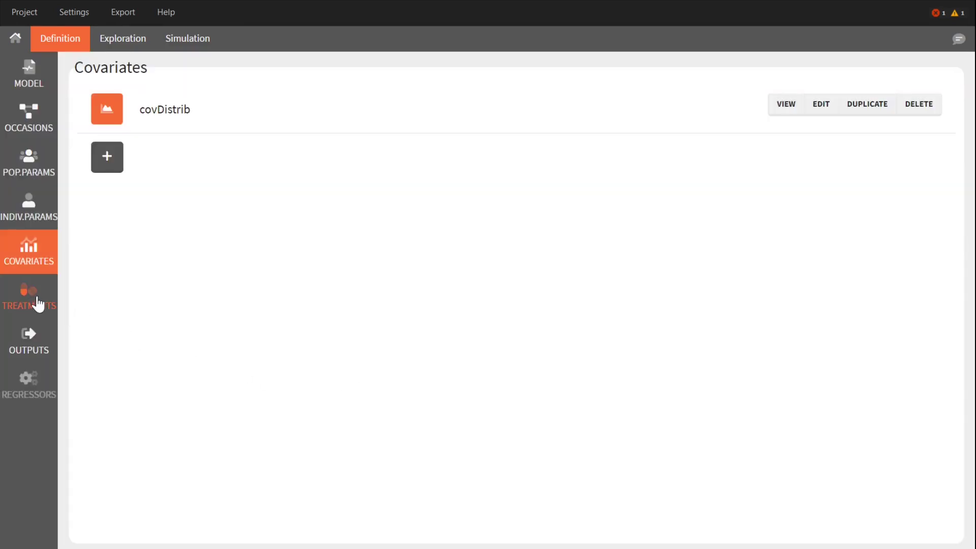
- Review the 1000nmol dosing schedule, then move to Exploration to plot the L and TO curves
click(37, 303)
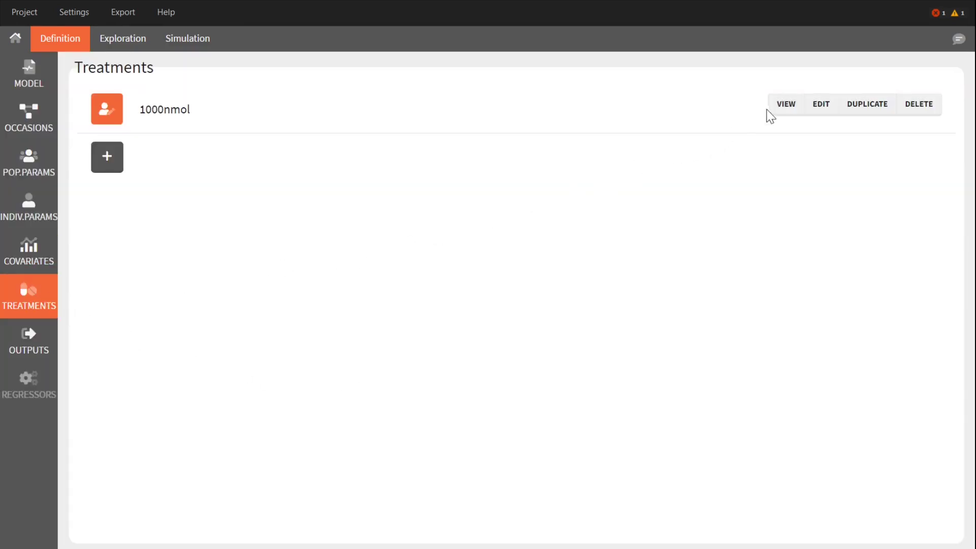
click(786, 107)
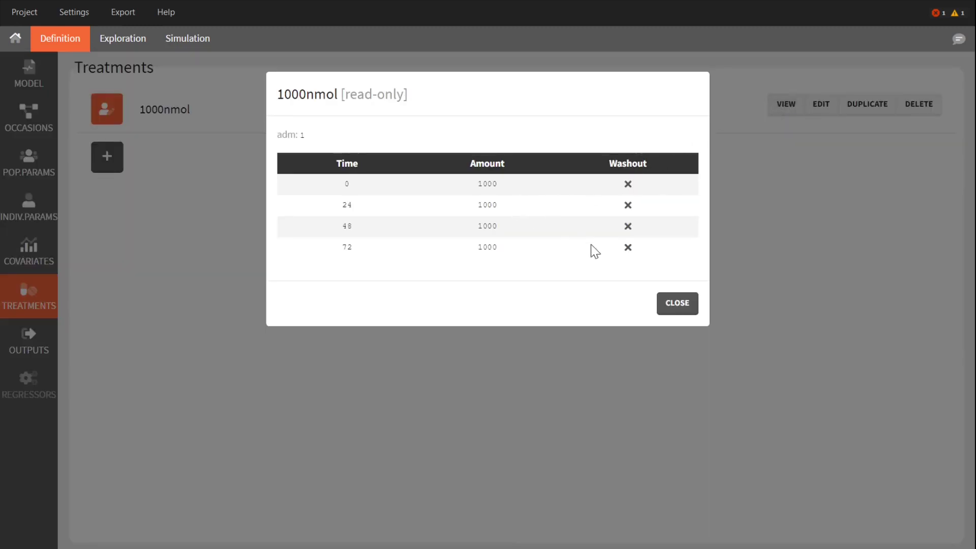
click(676, 303)
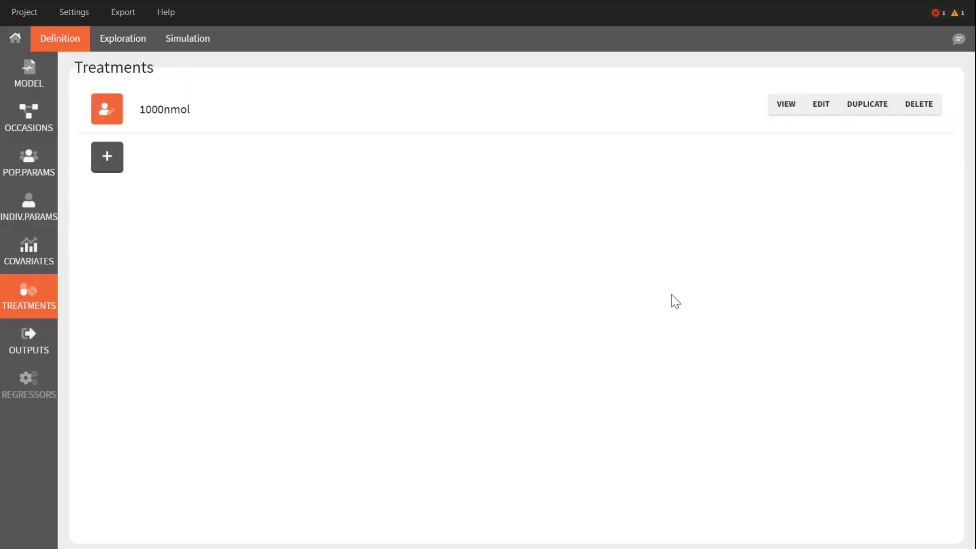
click(130, 52)
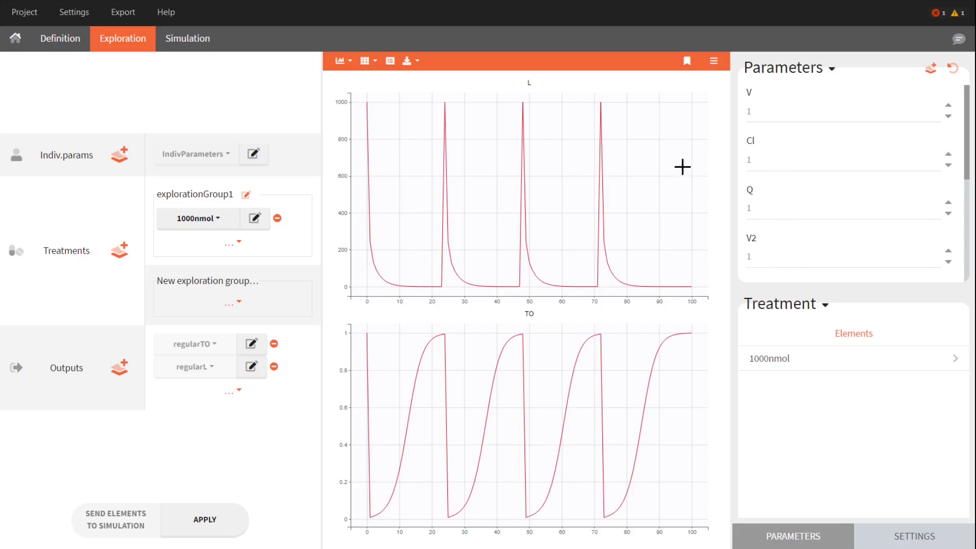
- Keep the current curves as reference #1, then raise V, Cl, Q and V2 from 1 to 2
click(681, 70)
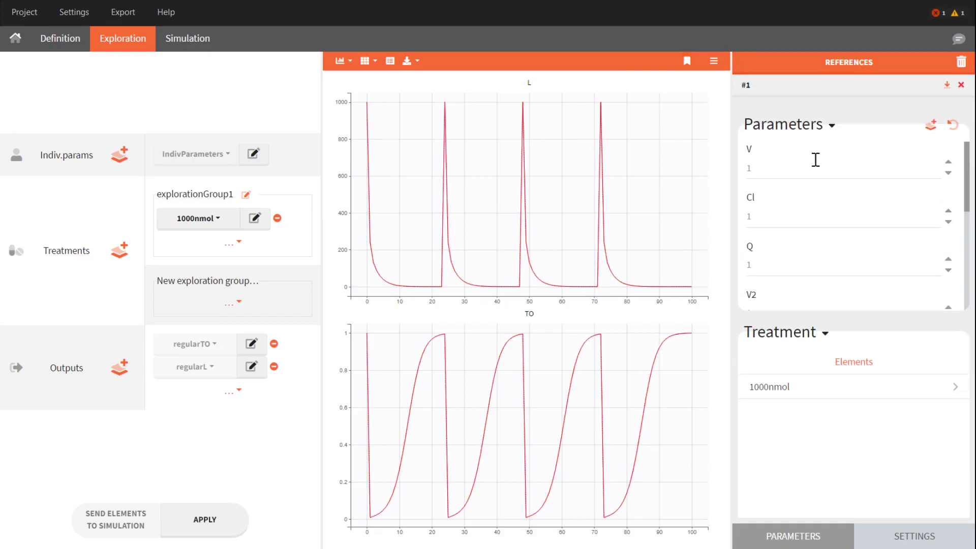
click(947, 162)
click(948, 210)
click(947, 259)
click(949, 307)
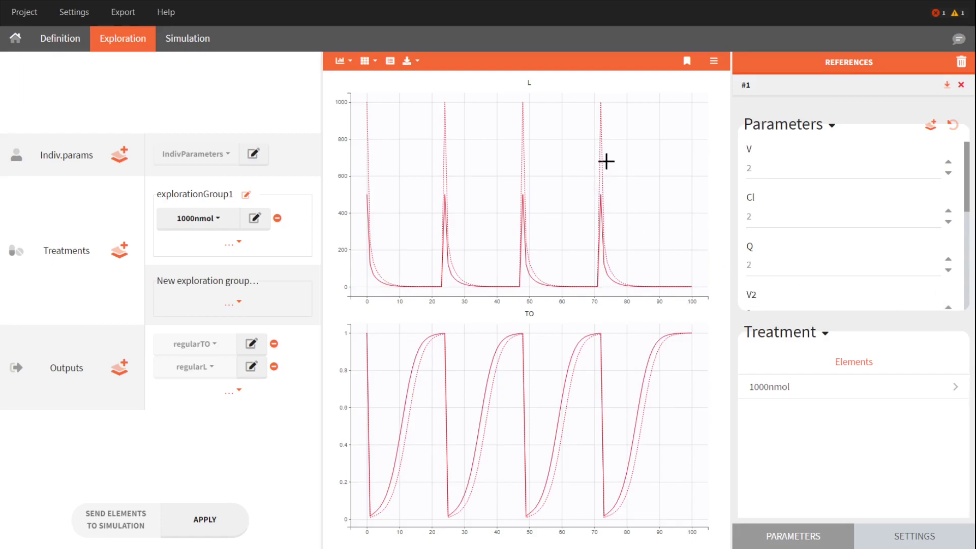
- Raise the 1000nmol treatment's exploration dose amount from 1000 to 2000
click(816, 387)
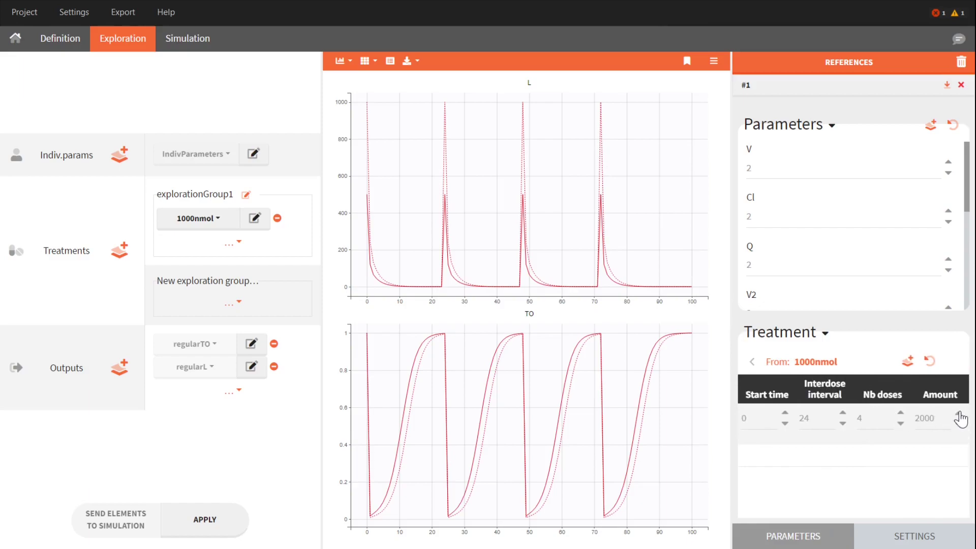
click(959, 413)
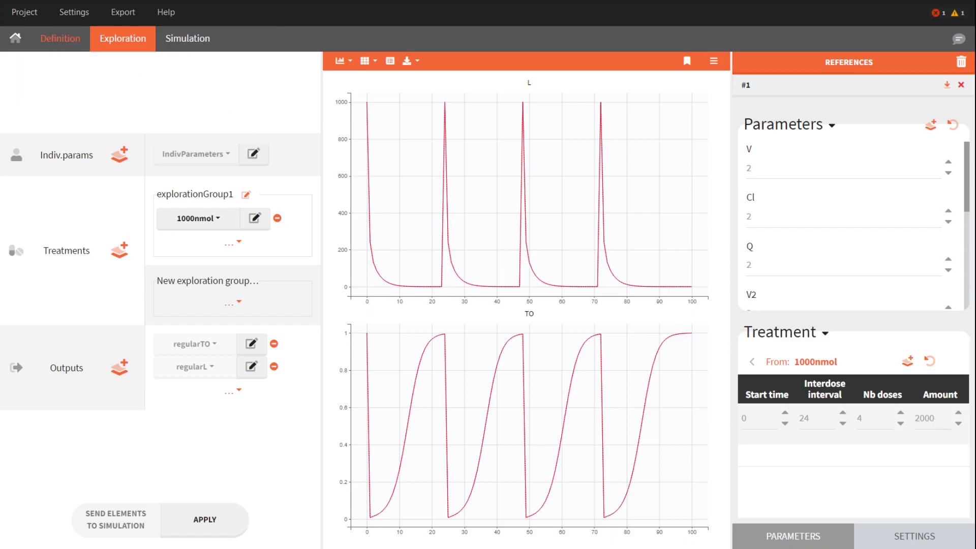
- Duplicate the 1000nmol treatment and scale its amount by the Weight covariate
click(67, 45)
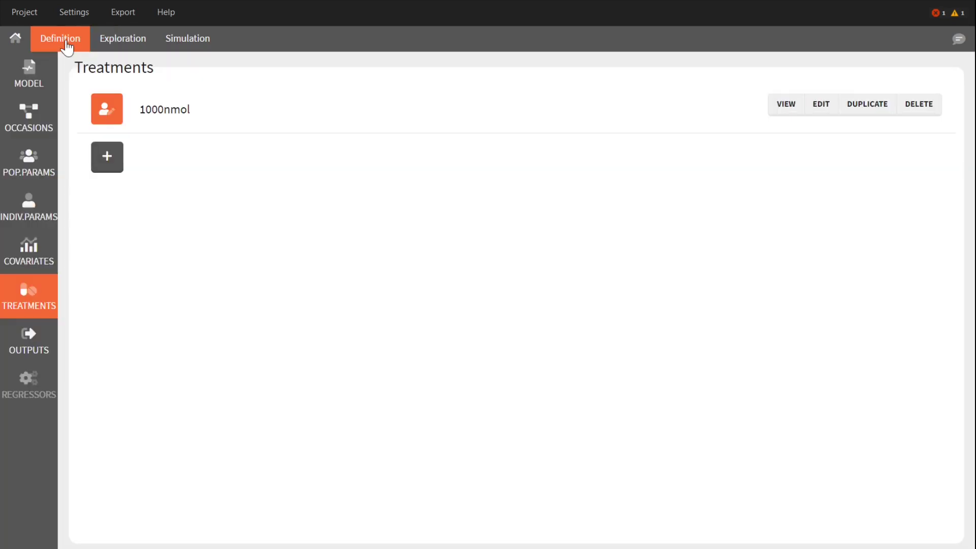
click(858, 113)
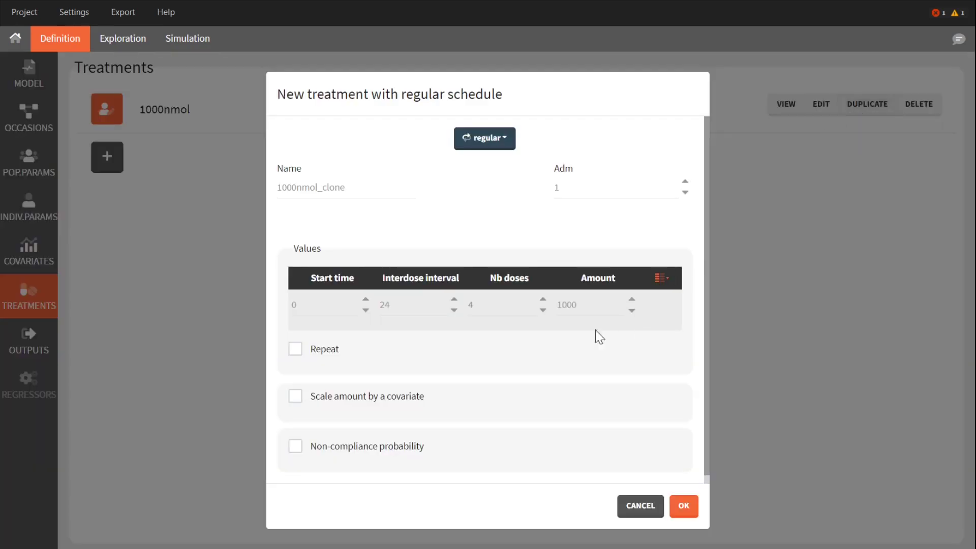
click(394, 406)
click(365, 440)
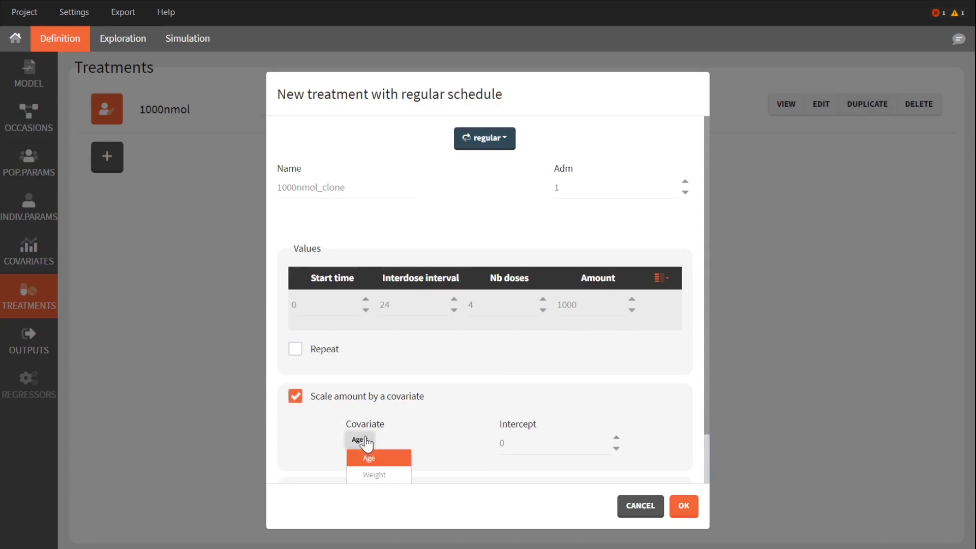
click(376, 475)
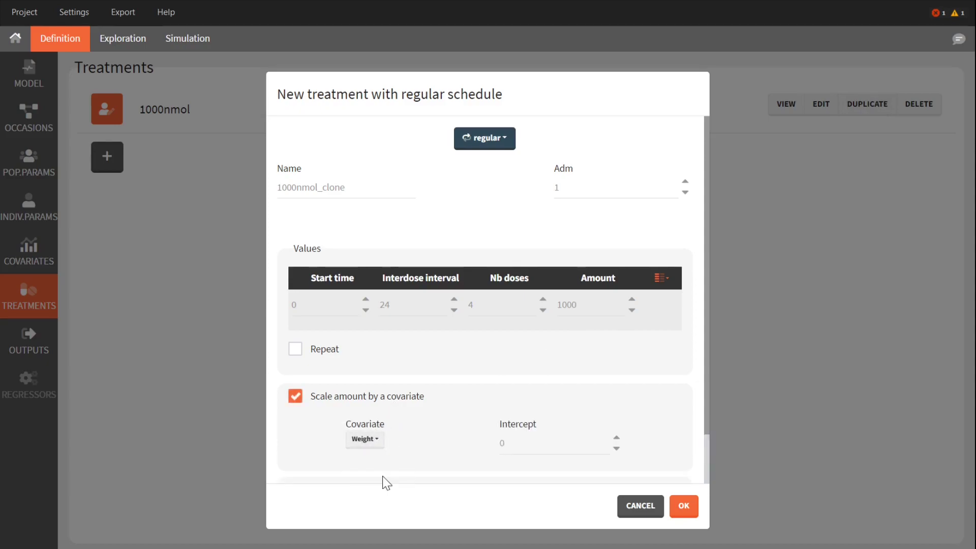
double_click(607, 308)
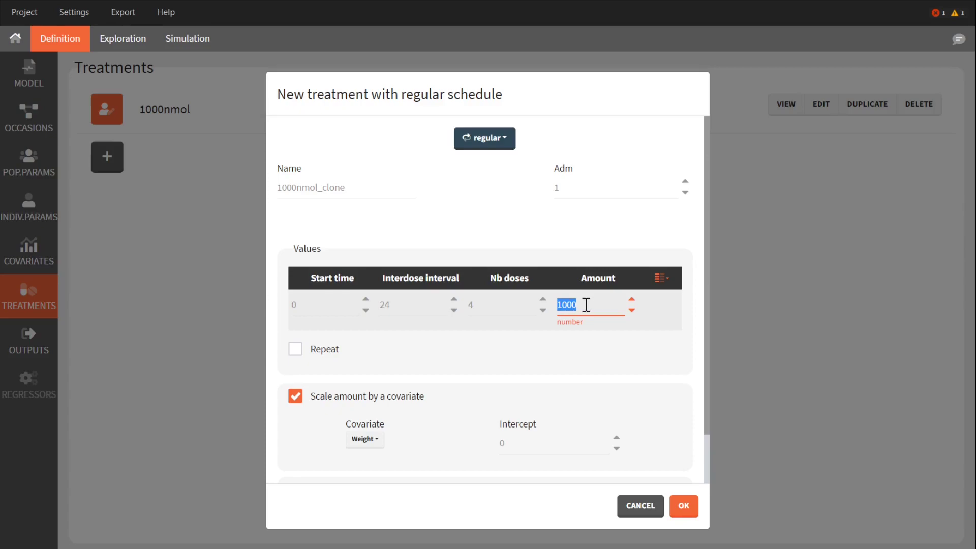
- Set the amount to 14 with intercept 0, rename the treatment 14nmolperkg, and save it
text(14)
click(590, 351)
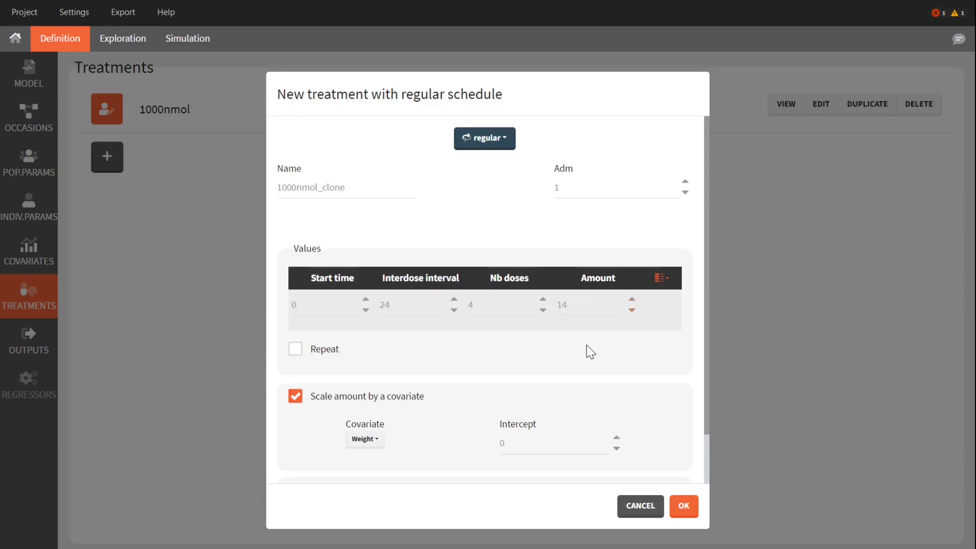
double_click(363, 183)
text(14nmolperkg)
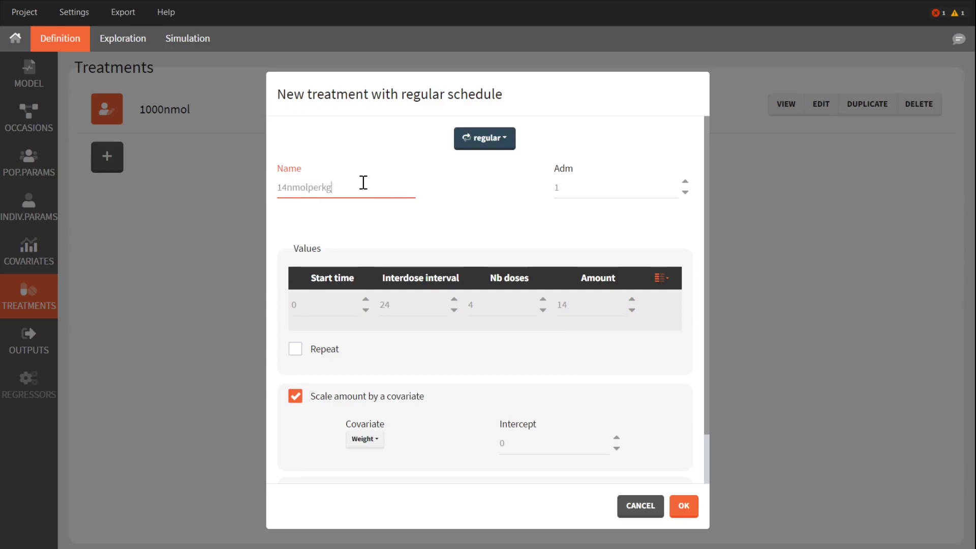
click(540, 442)
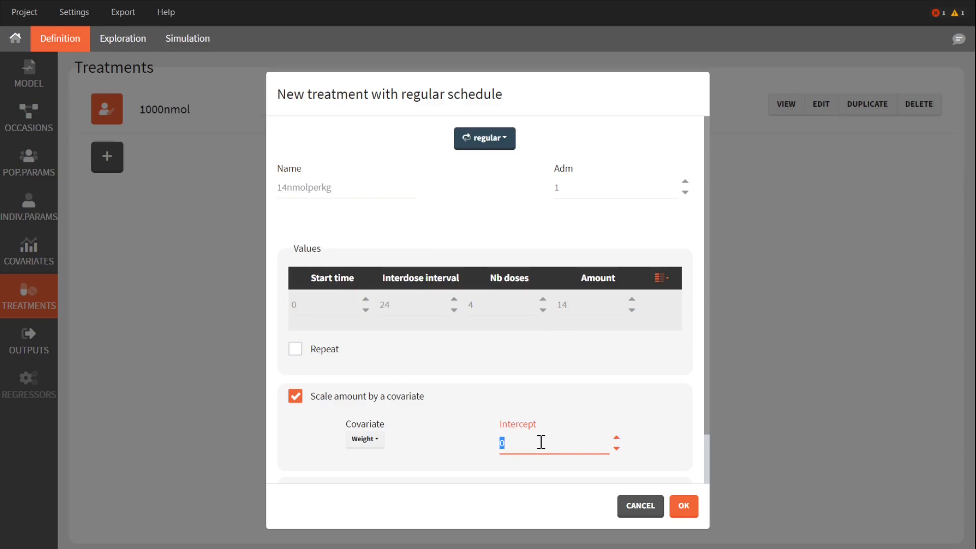
click(584, 404)
click(684, 506)
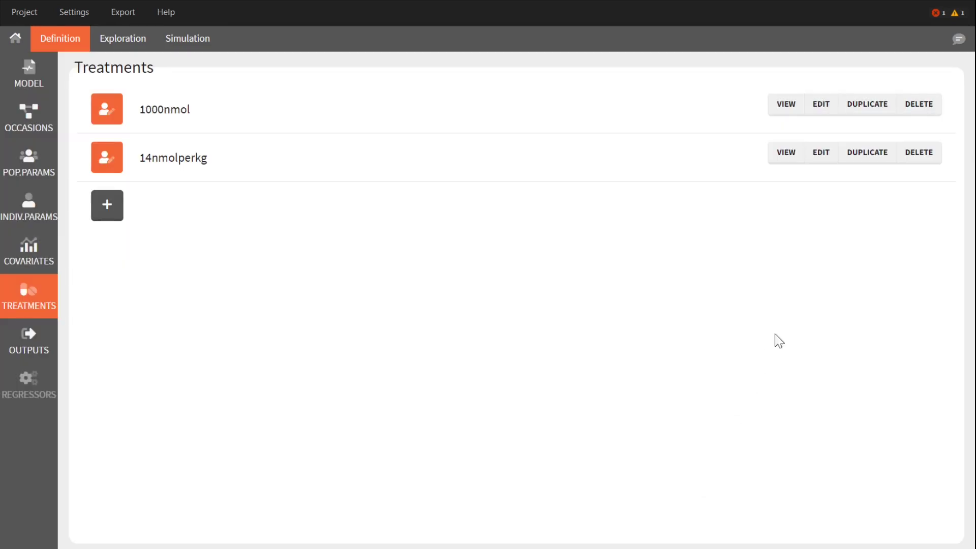
- Check the 14nmolperkg dosing schedule and its Amount × Weight scaling formula
click(778, 160)
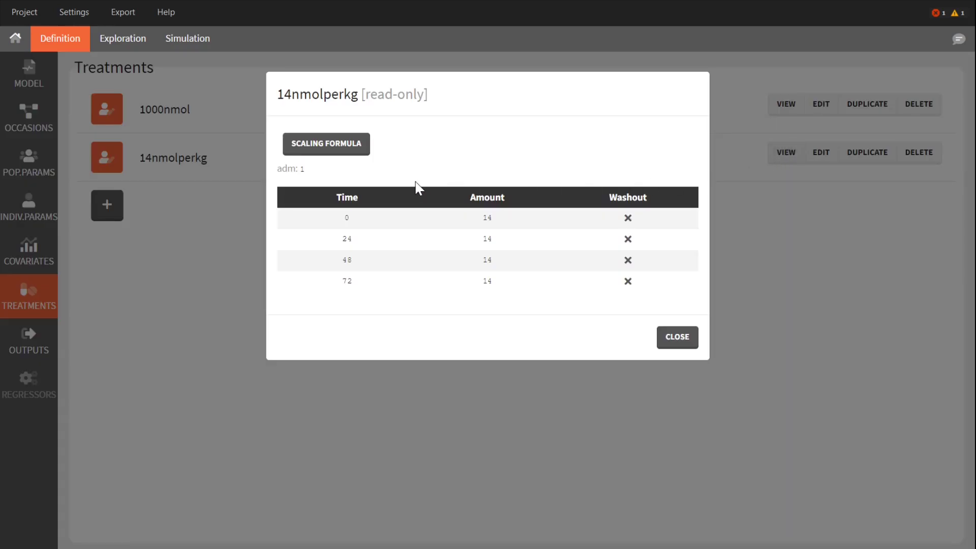
click(358, 155)
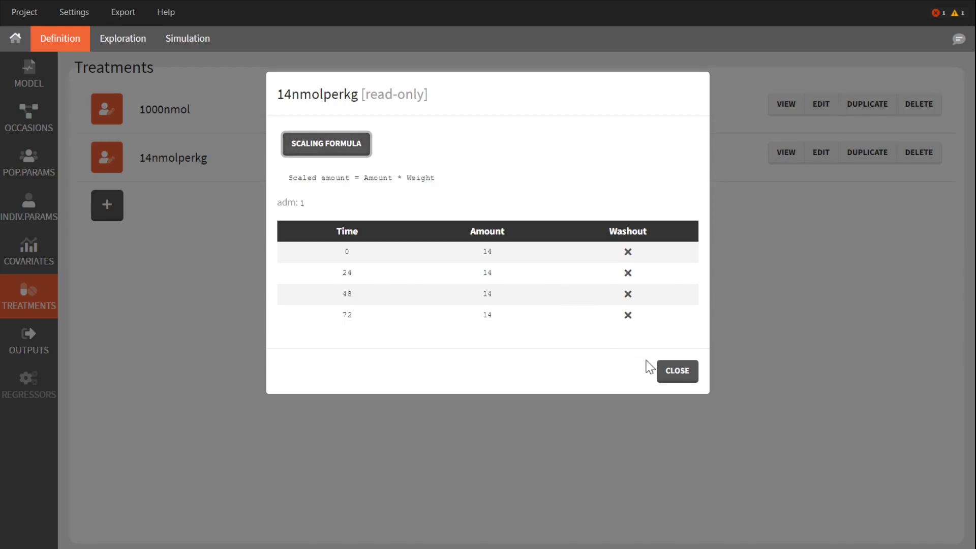
click(667, 371)
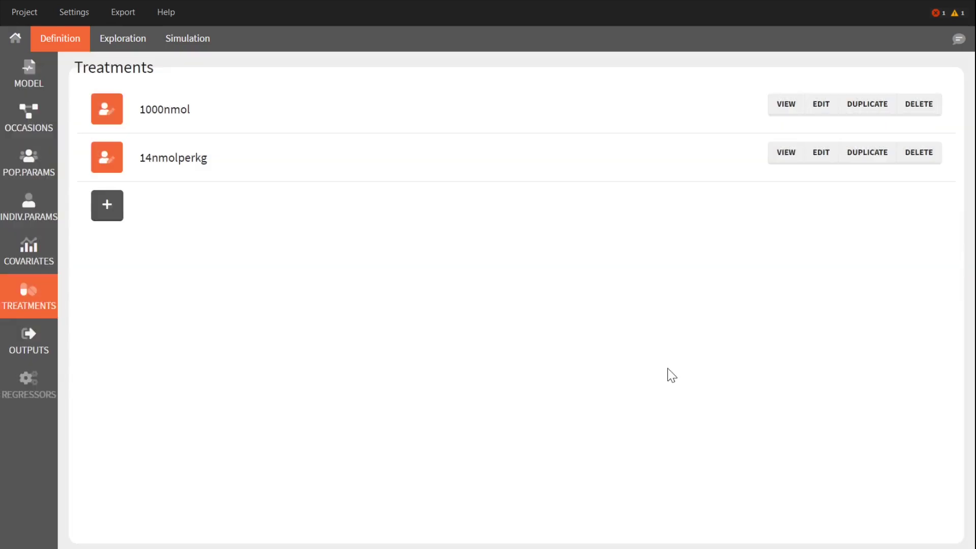
- Create two simulation groups, with group 1 on 1000nmol and group 2 on 14nmolperkg
click(208, 40)
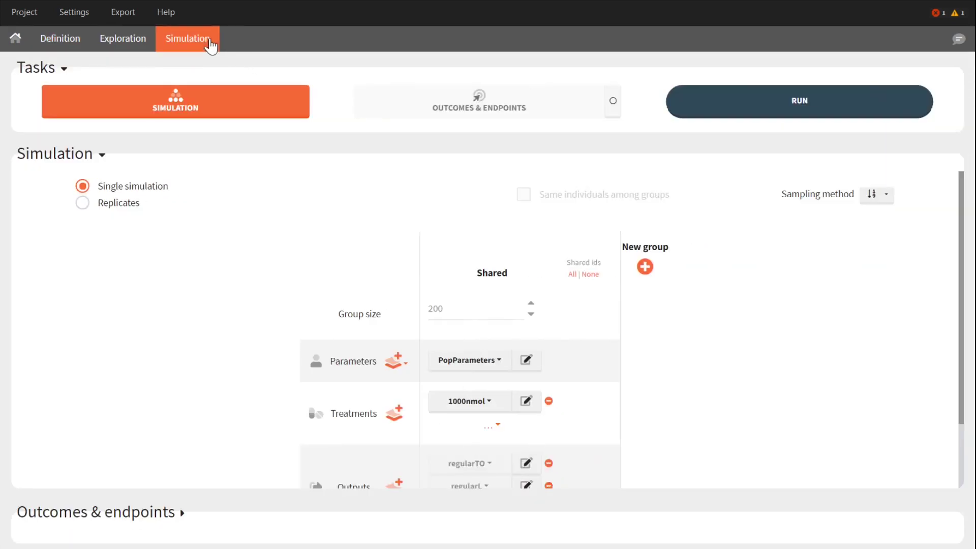
scroll(422, 326, down, 2)
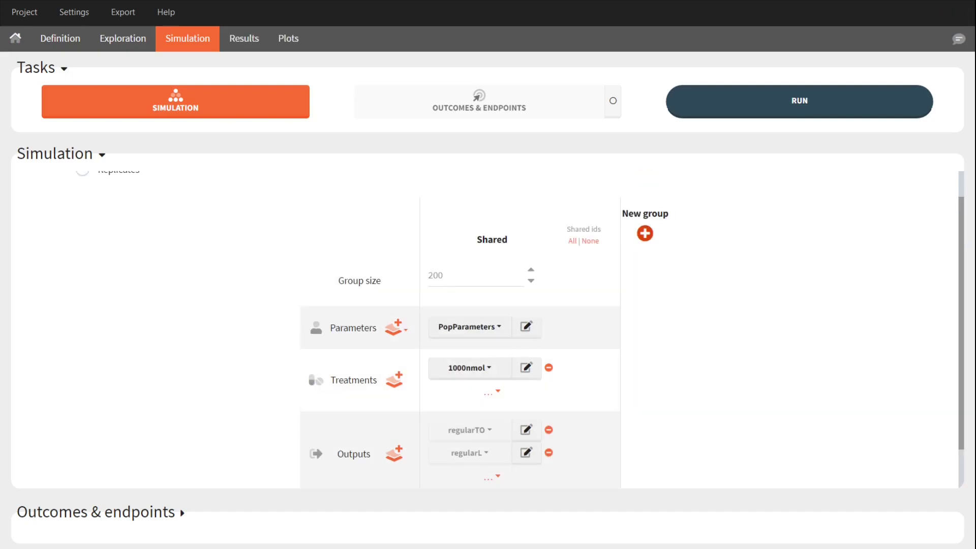
double_click(643, 235)
click(488, 379)
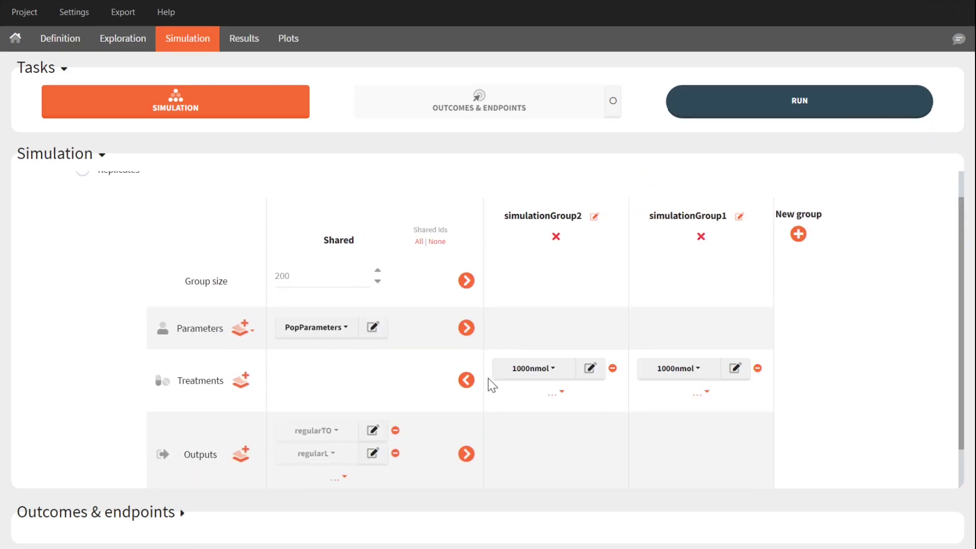
click(544, 351)
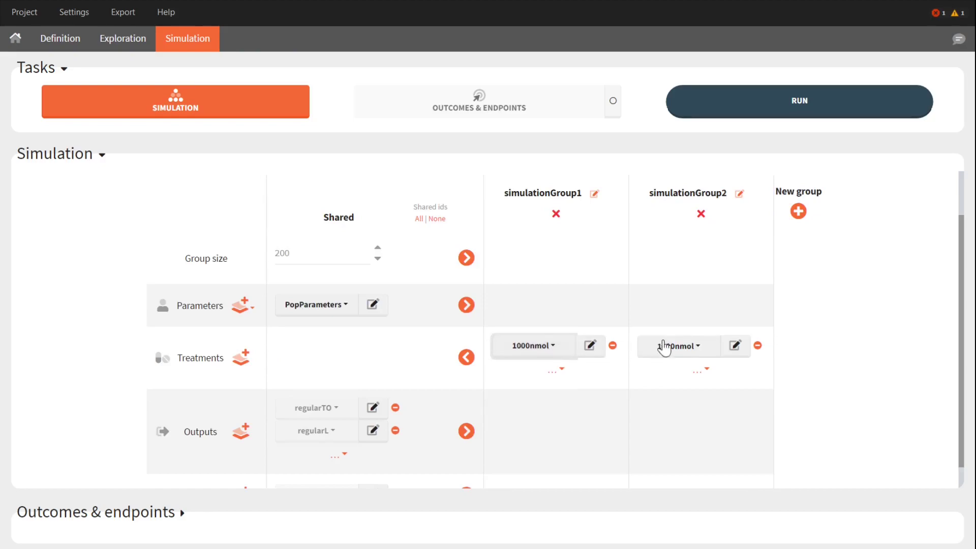
click(680, 345)
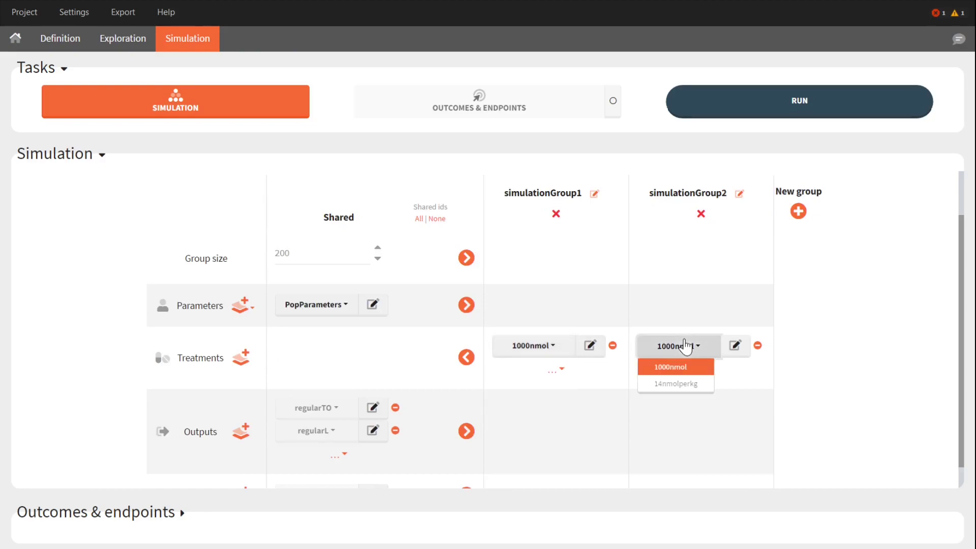
click(688, 387)
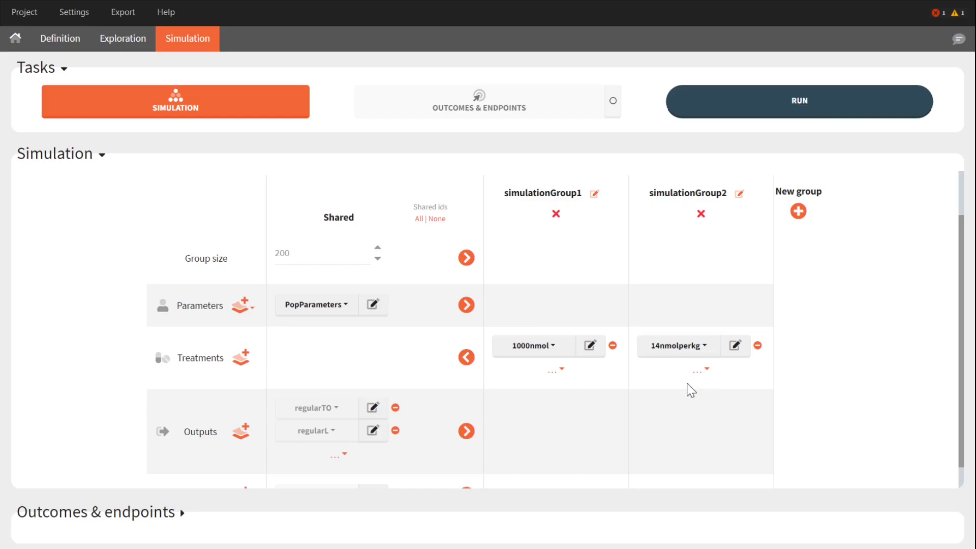
- Share the same individuals among groups and run the simulation
scroll(691, 390, up, 1)
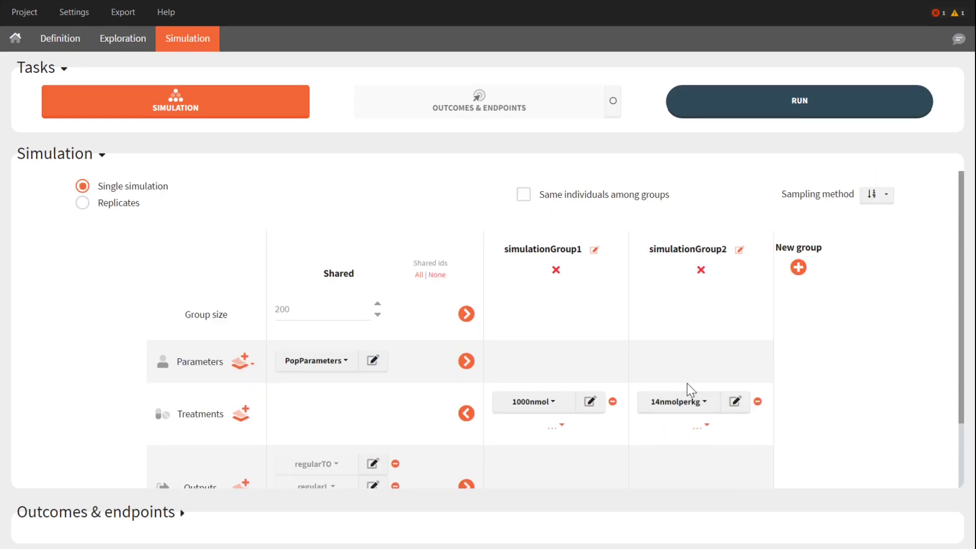
click(597, 205)
click(743, 116)
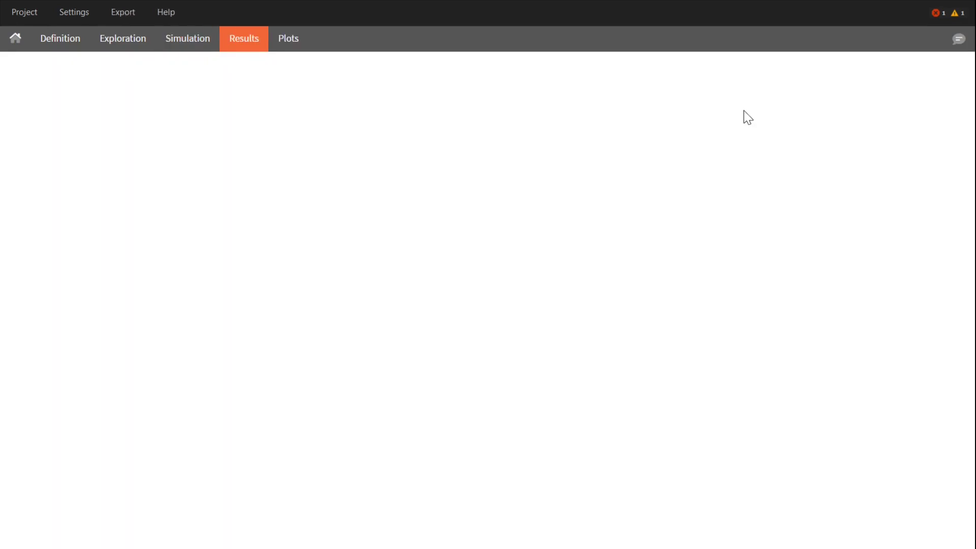
- Show L as an output distribution plot for both groups and view the individual parameters table
click(283, 45)
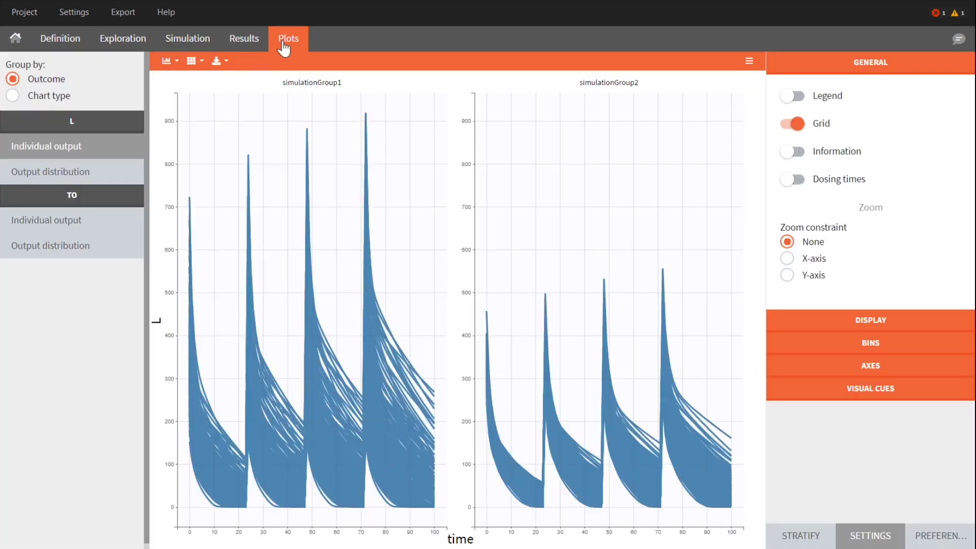
click(116, 180)
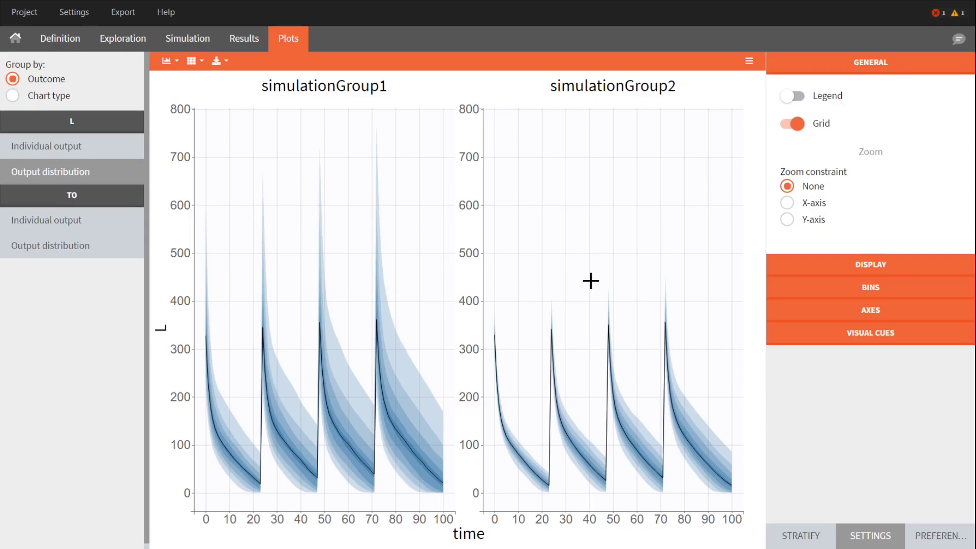
click(247, 37)
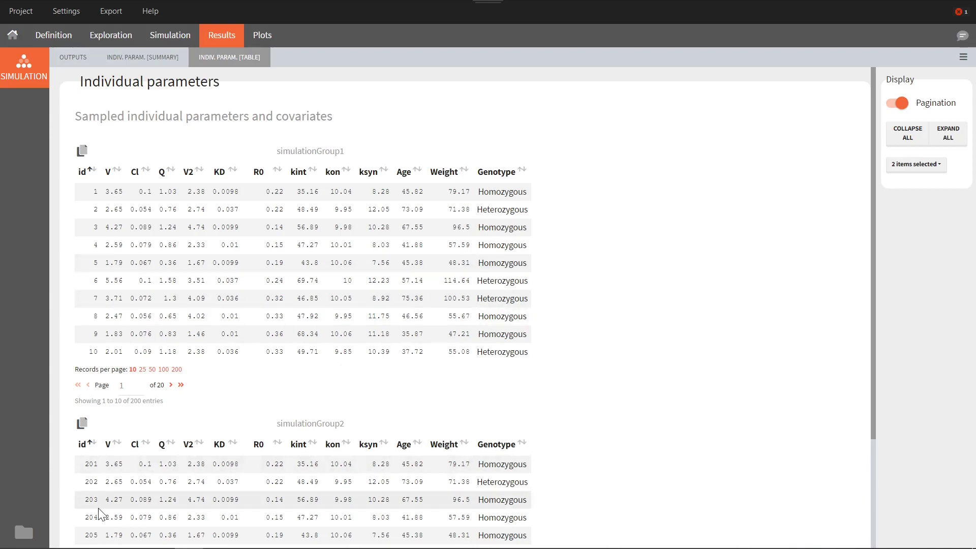
- Open doses.txt from the project's Simulation results folder
click(34, 538)
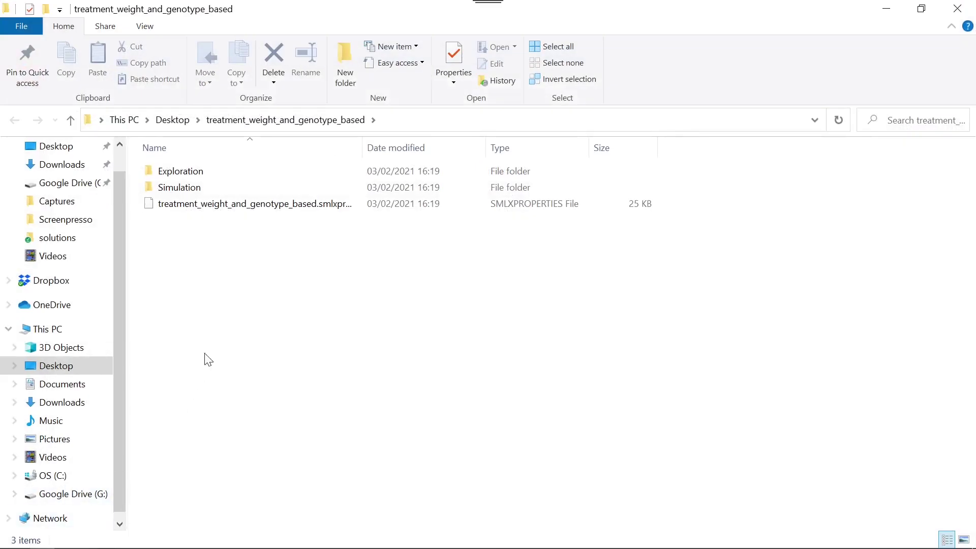
double_click(236, 198)
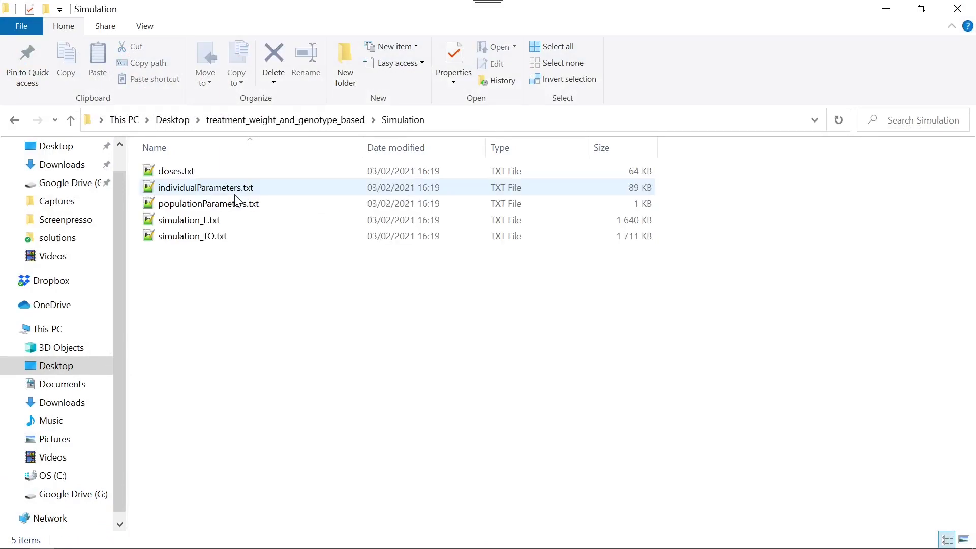
double_click(208, 173)
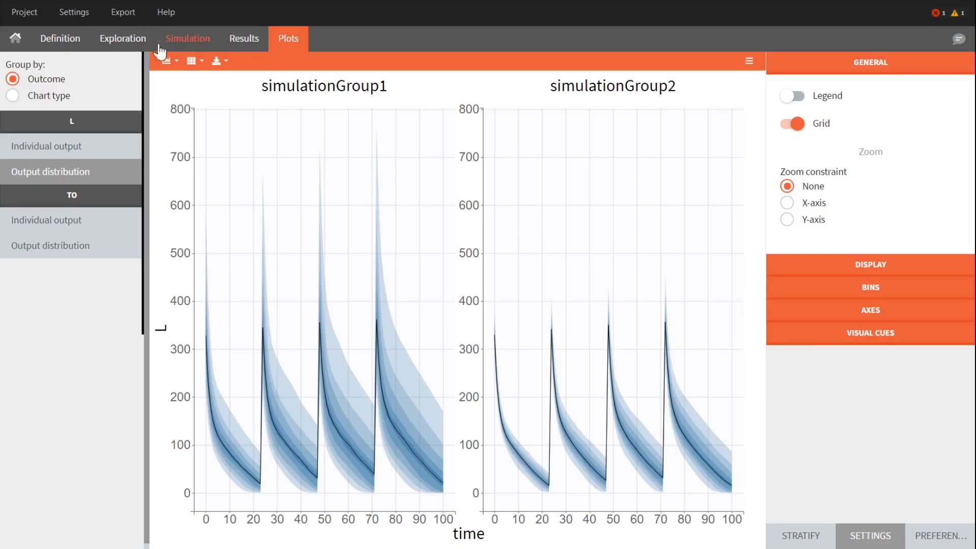
- Return to the Definition tab's Treatments list showing 1000nmol and 14nmolperkg
click(70, 41)
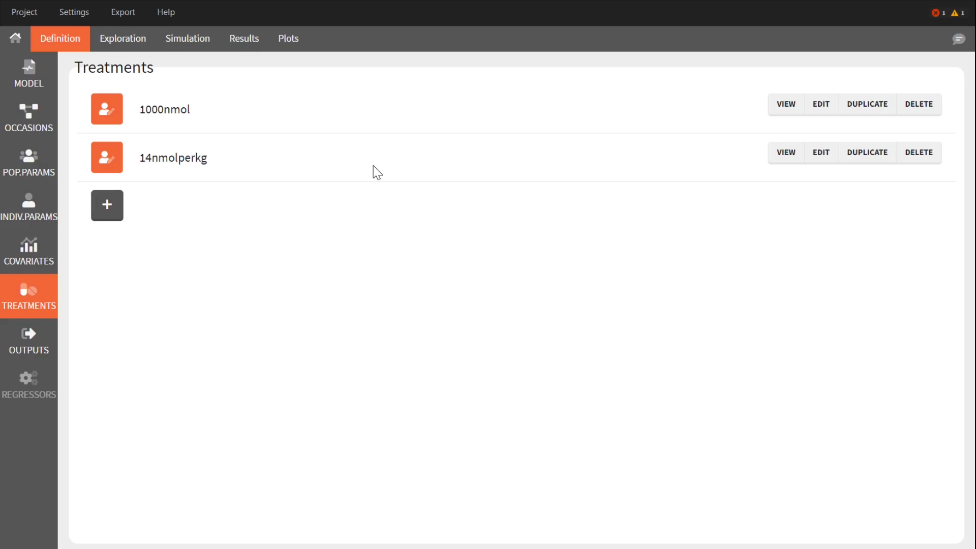
- Duplicate 1000nmol with amount -10 scaled by Age and intercept 1400
click(866, 106)
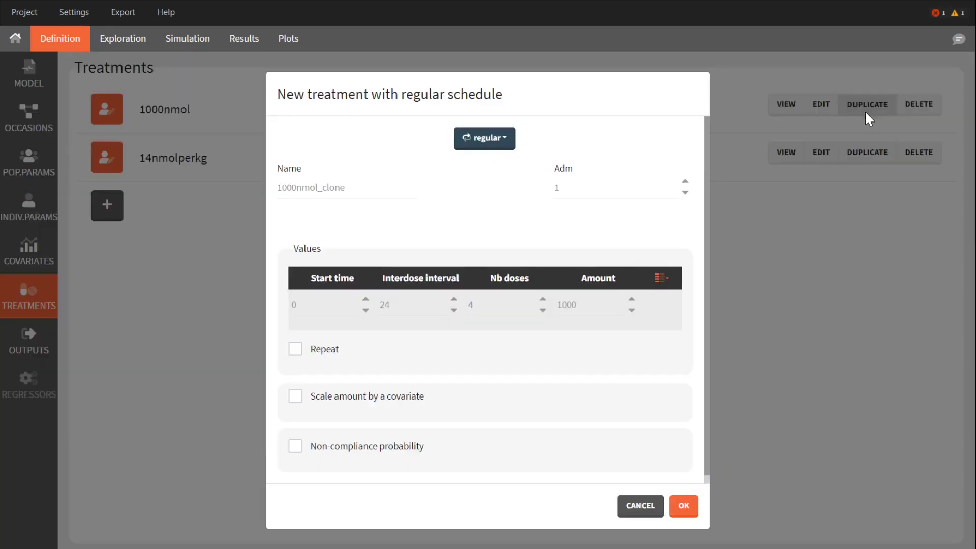
click(377, 400)
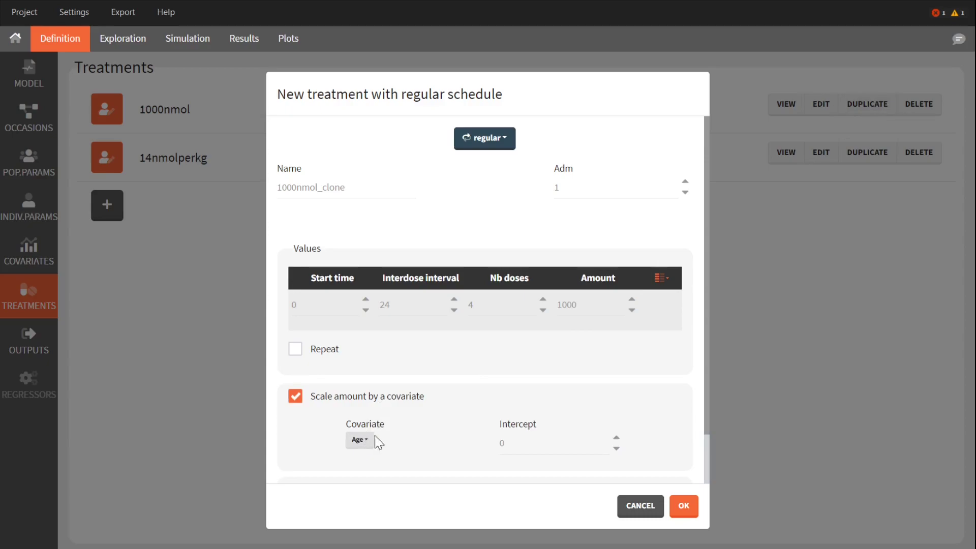
double_click(589, 300)
key(BackSpace)
text(-10)
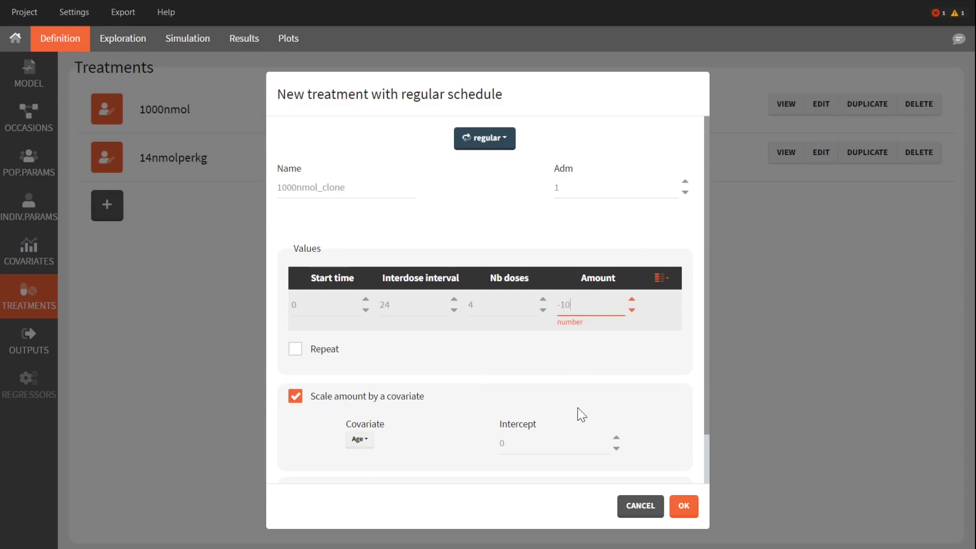
double_click(565, 441)
text(1400)
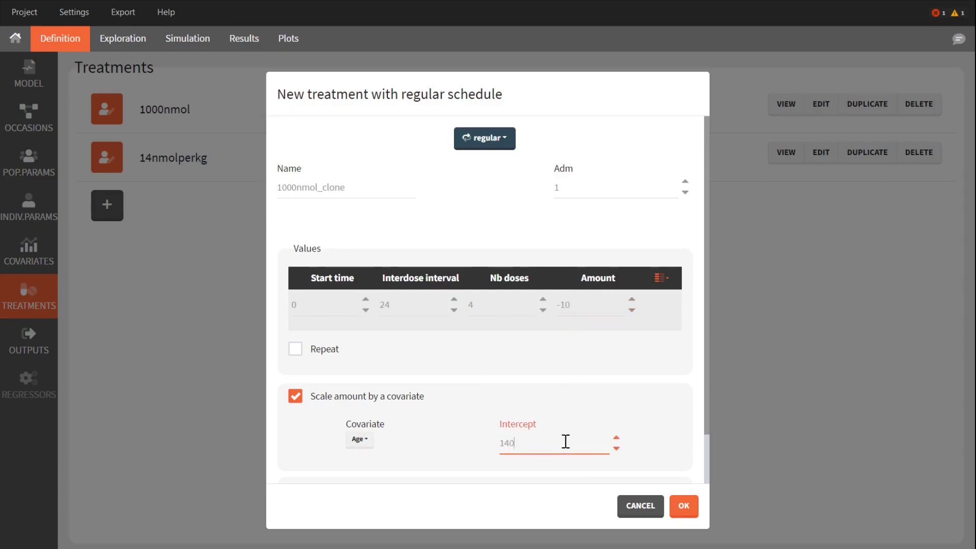
key(Return)
- Rename it 1400-10peryearofage, save, and check its Amount × Age + 1400 scaling formula
double_click(366, 185)
text(1400-10peryearofage)
click(679, 506)
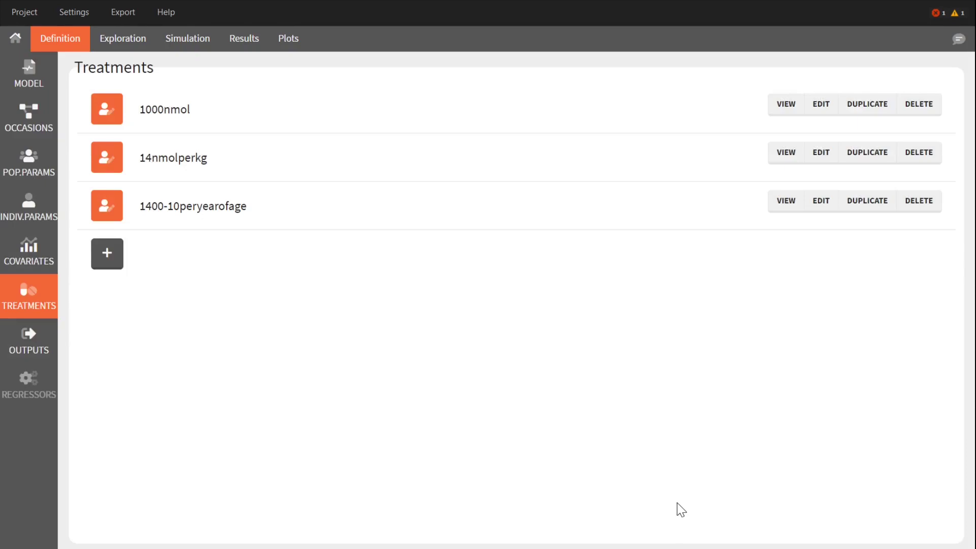
click(785, 202)
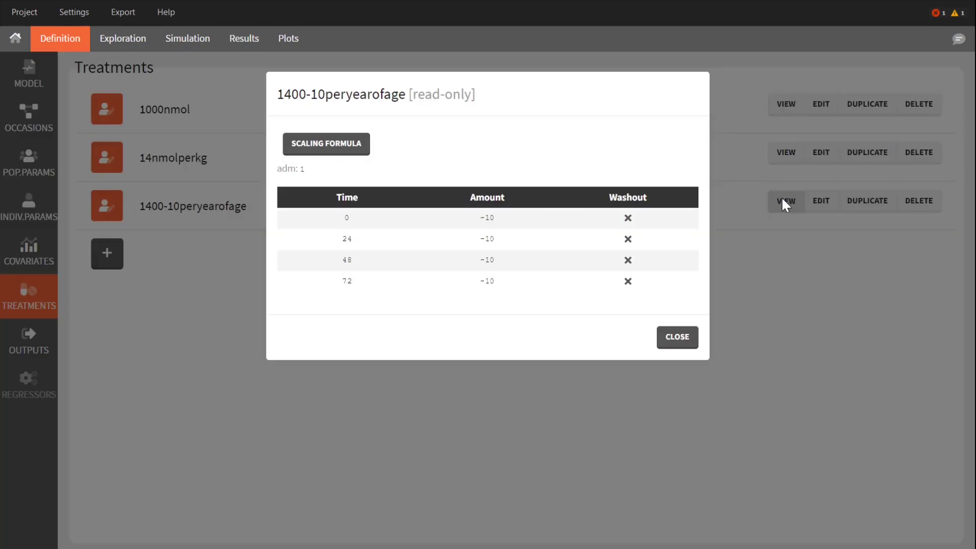
click(334, 145)
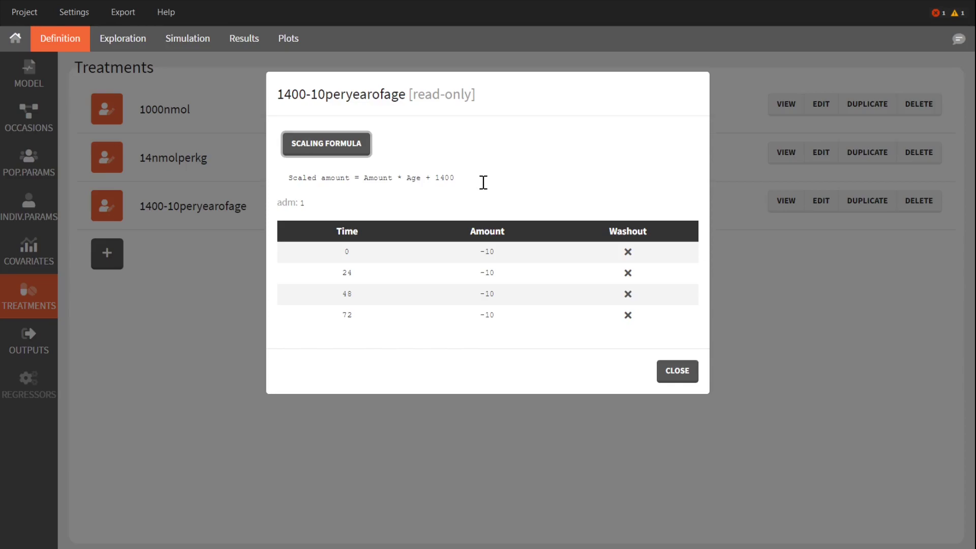
- Add a third simulation group that receives the 1400-10peryearofage treatment
click(685, 372)
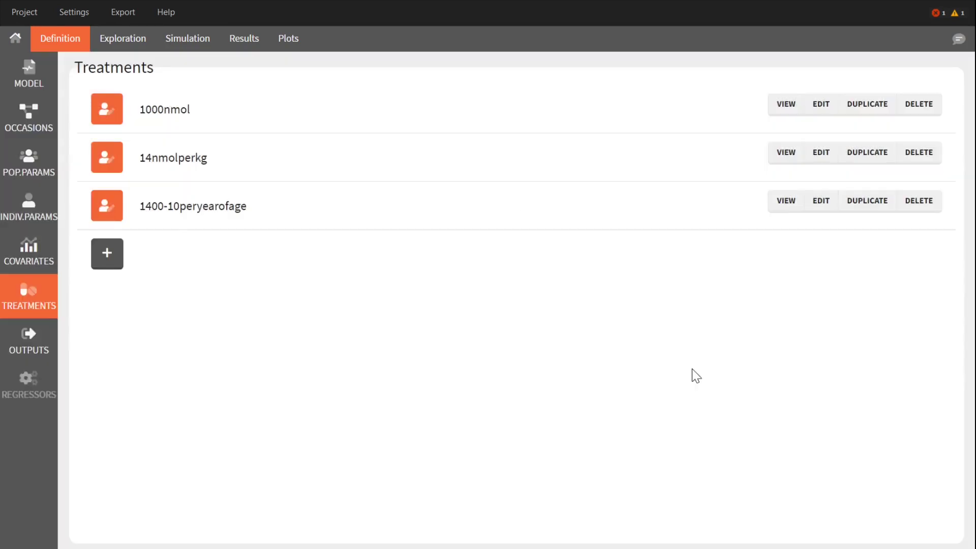
click(188, 40)
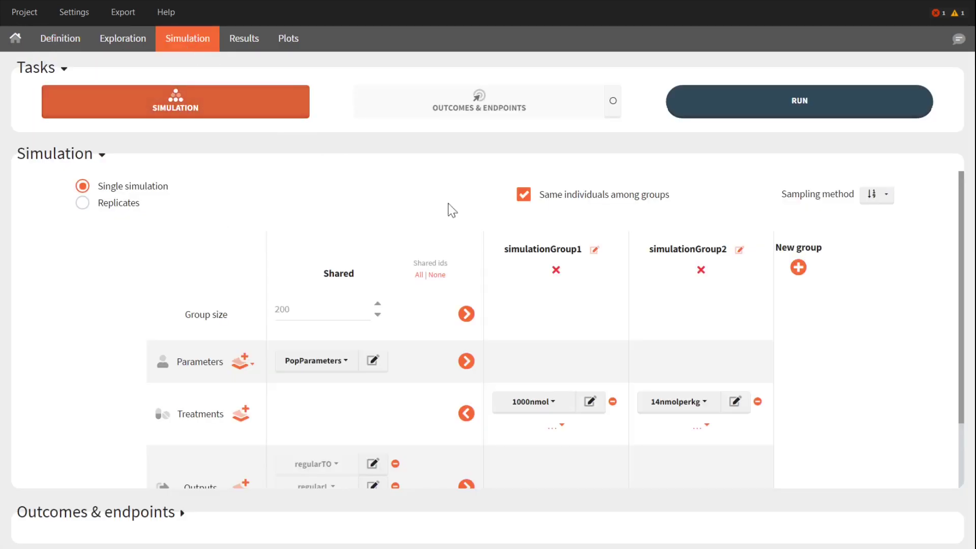
click(798, 267)
click(771, 403)
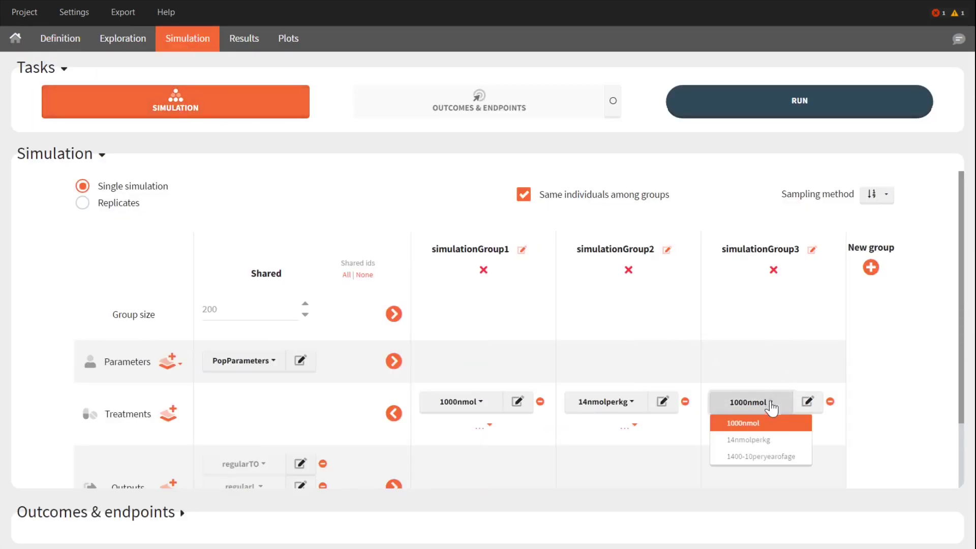
click(775, 457)
- Run the three-group simulation and show L as percentile distribution bands
click(790, 114)
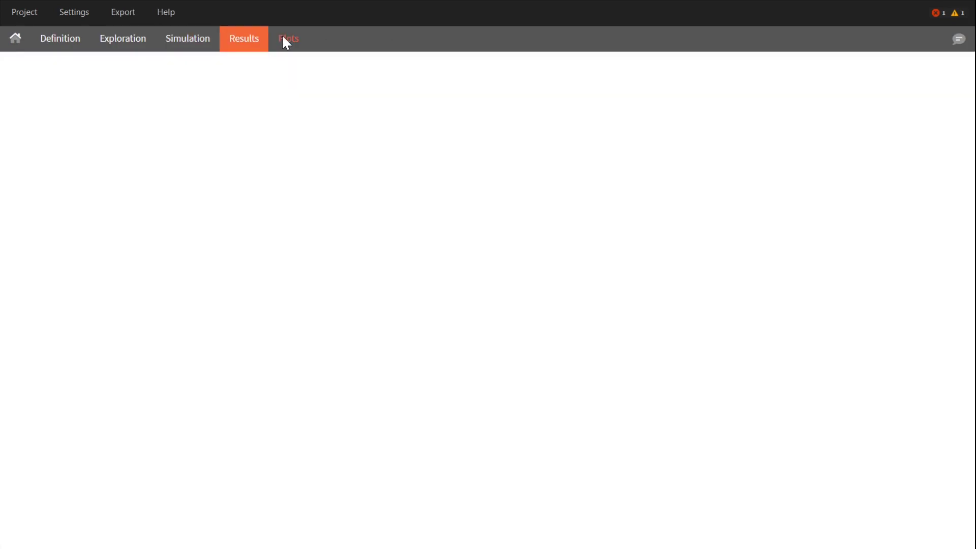
click(286, 40)
click(113, 176)
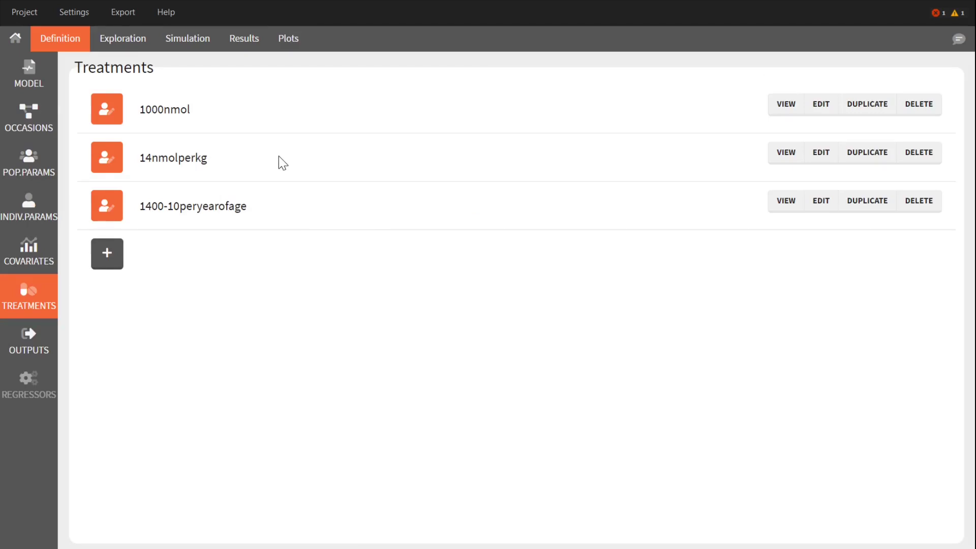
- Try a new external-file treatment, discard it, and open the Population parameters page
click(121, 256)
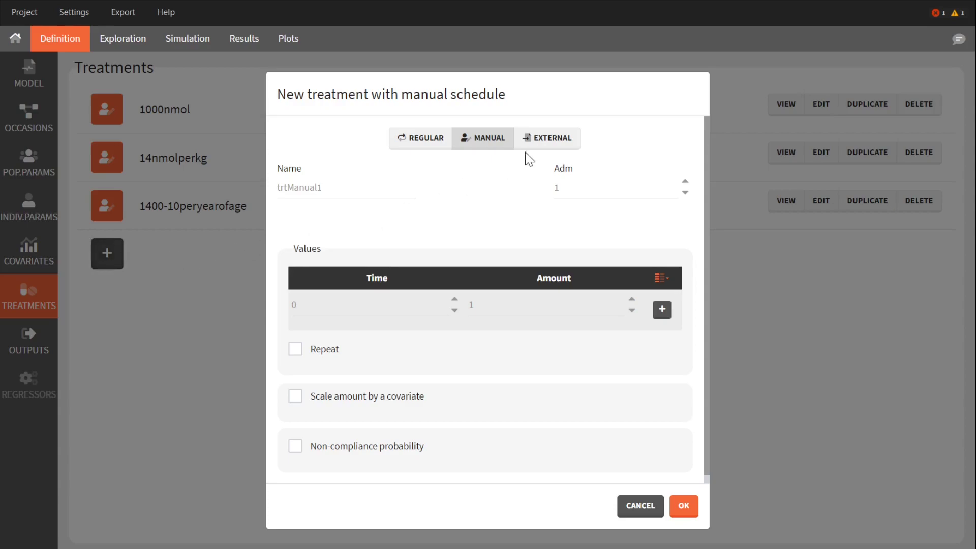
click(546, 148)
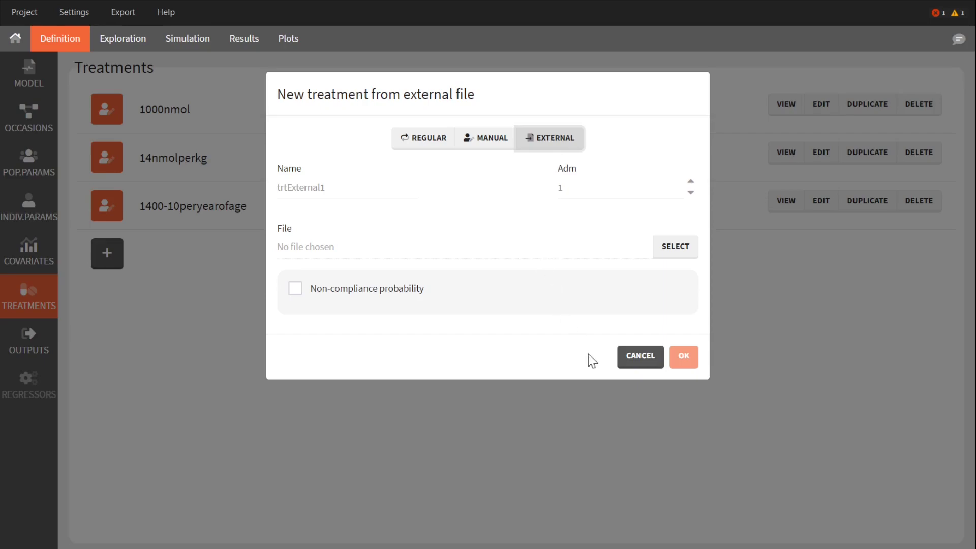
click(642, 357)
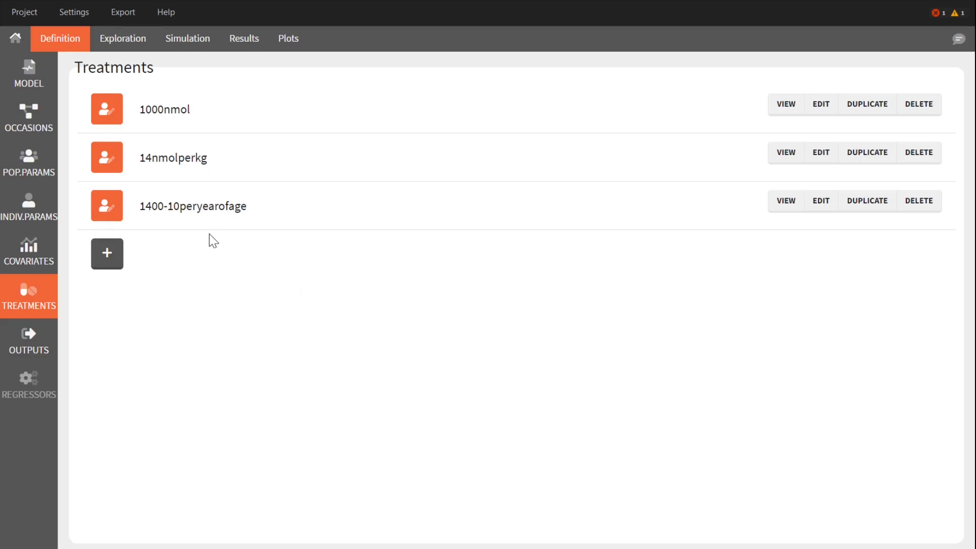
click(46, 168)
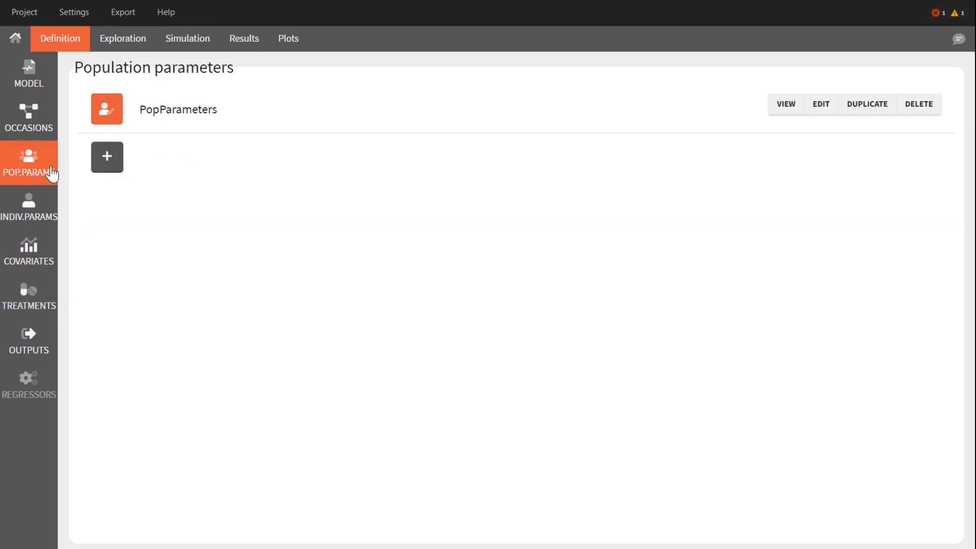
- Review the PopParameters values, then move to the Exploration workspace
click(775, 109)
scroll(518, 300, down, 2)
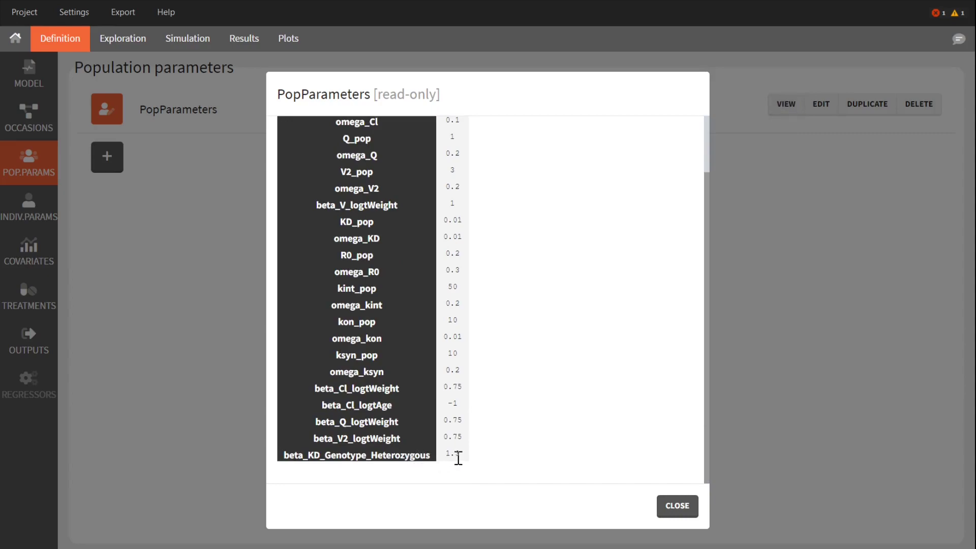
click(679, 502)
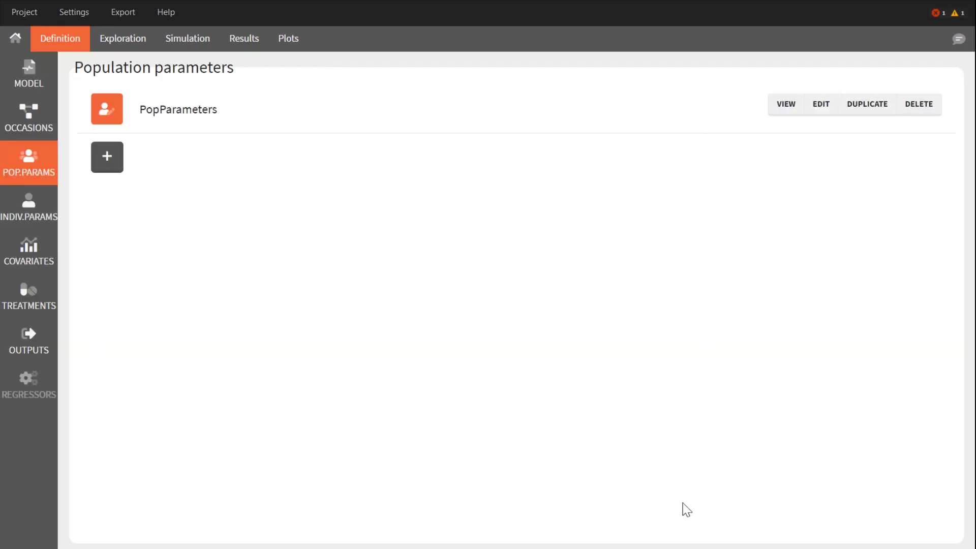
click(120, 37)
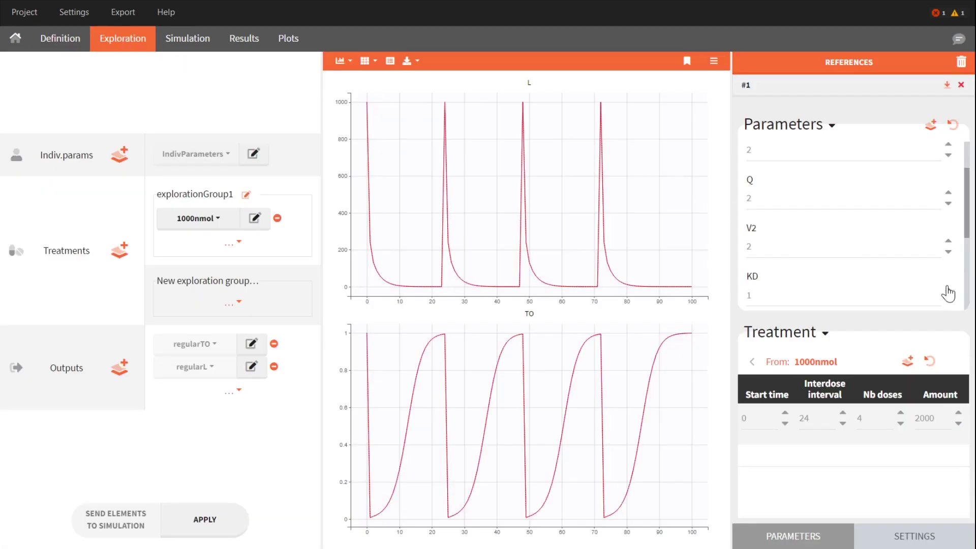
scroll(948, 293, up, 5)
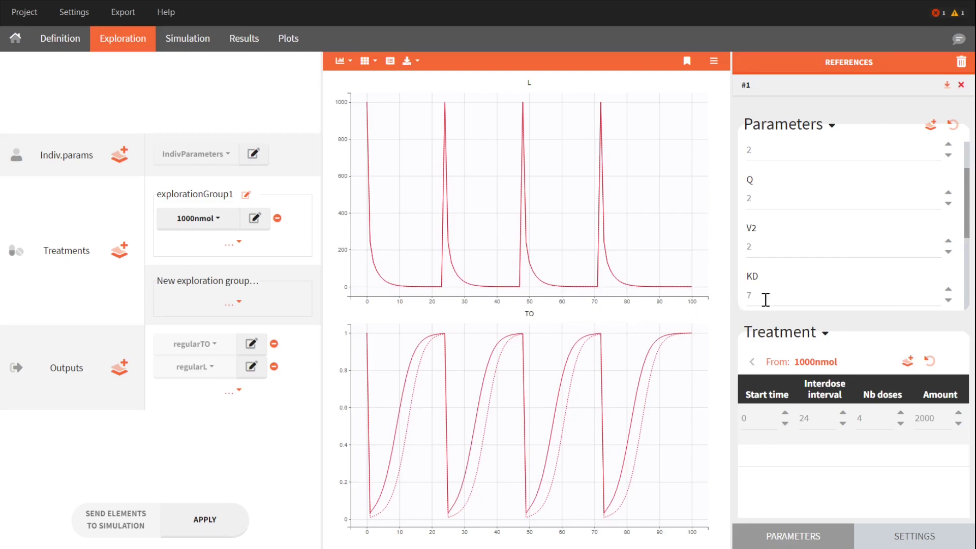
- Duplicate the 1000nmol treatment and scale its amount by the Genotype covariate
click(80, 41)
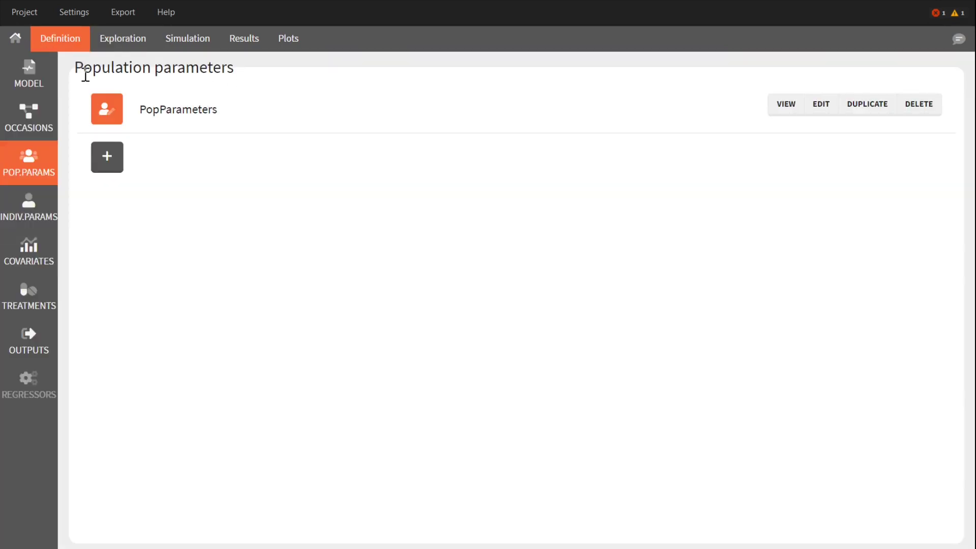
click(41, 305)
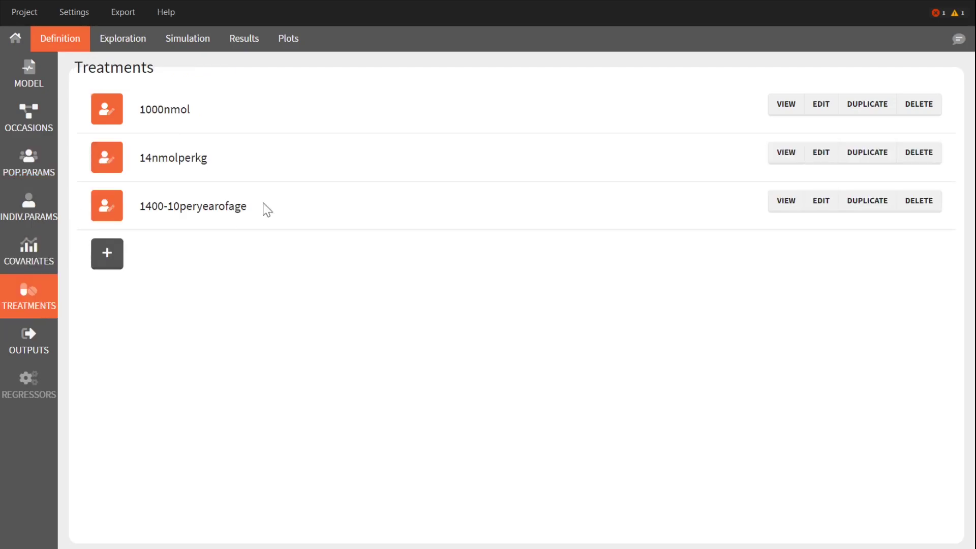
click(866, 104)
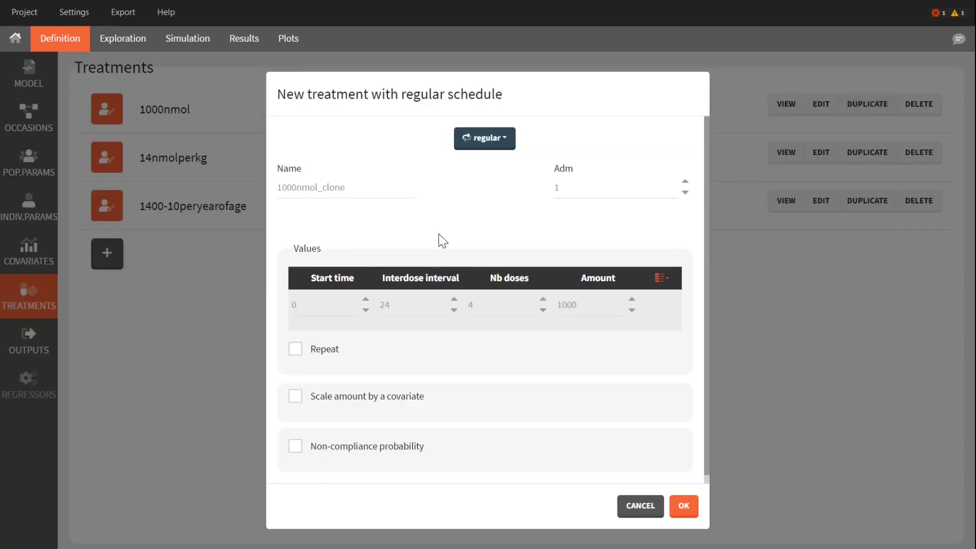
scroll(434, 263, down, 1)
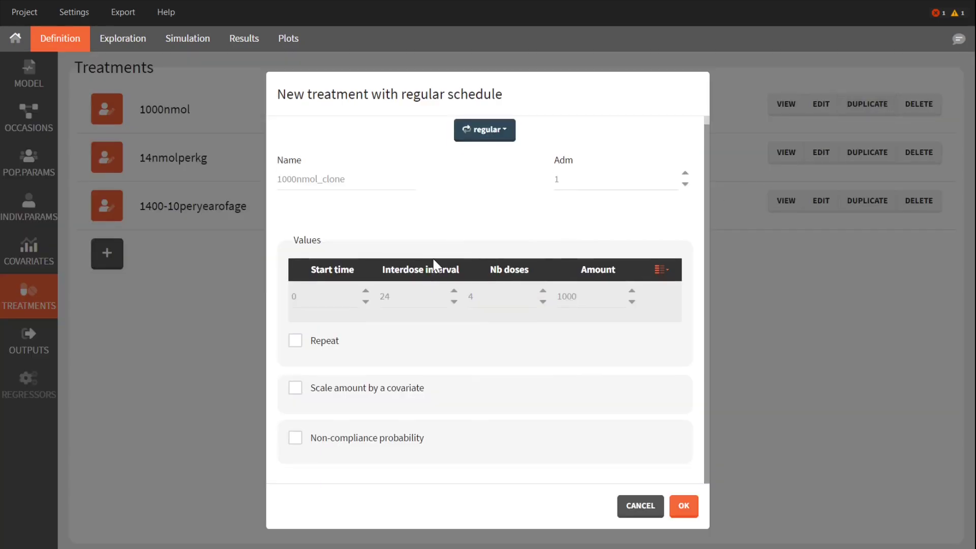
click(345, 389)
click(359, 431)
scroll(366, 438, down, 1)
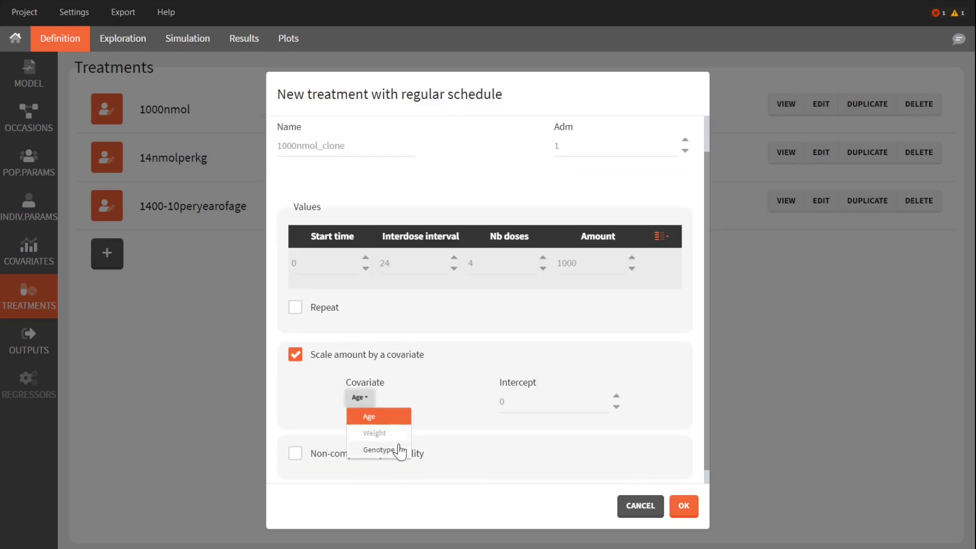
click(401, 450)
scroll(513, 412, down, 2)
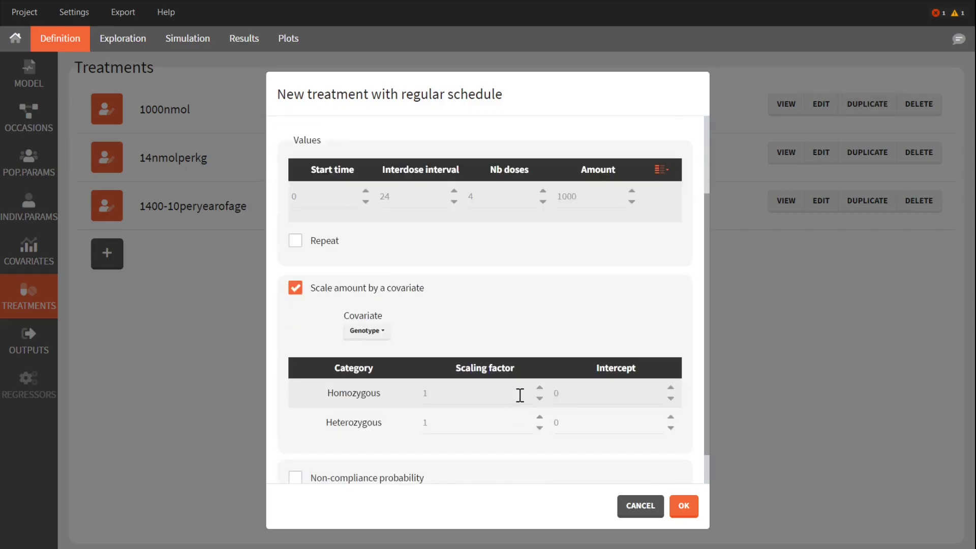
scroll(519, 395, down, 1)
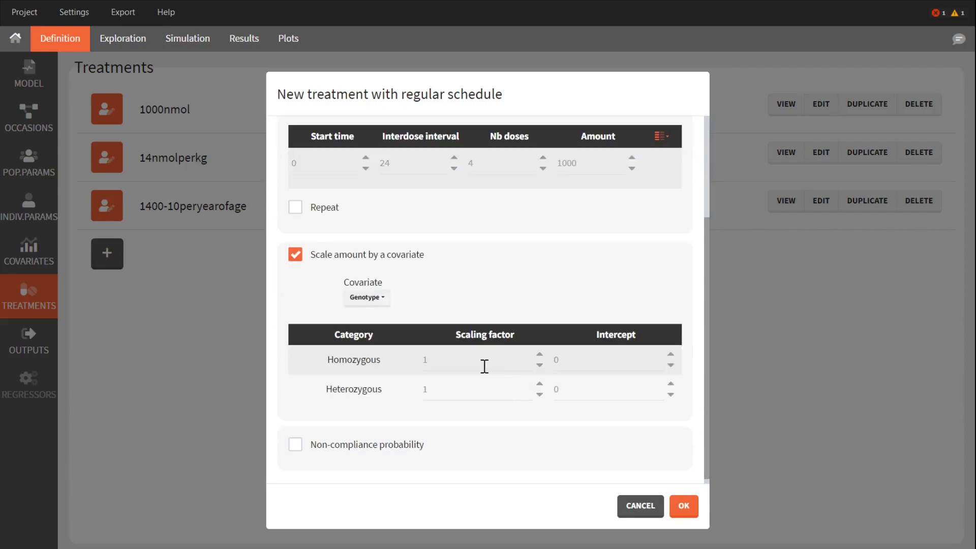
- Set the Heterozygous scaling factor and save the copy as genotype_based
double_click(486, 396)
text(0.5)
scroll(570, 394, up, 4)
double_click(360, 181)
text(genotype_based)
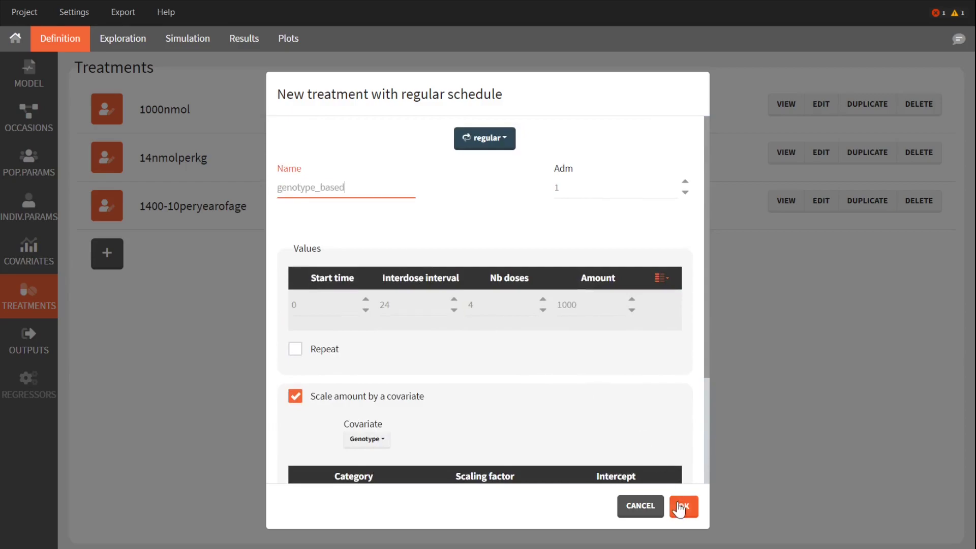
click(681, 508)
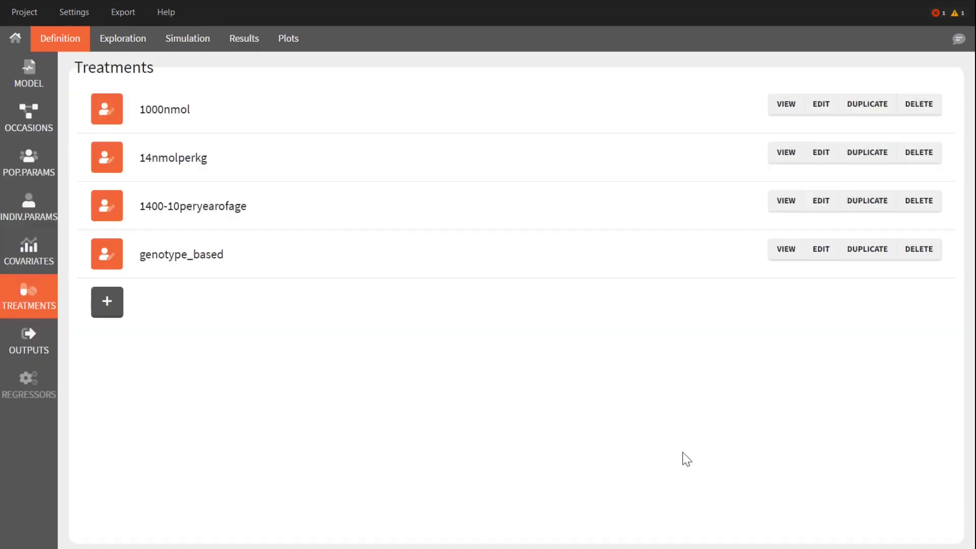
- Inspect genotype_based's scaling formula for each genotype
click(785, 251)
click(363, 147)
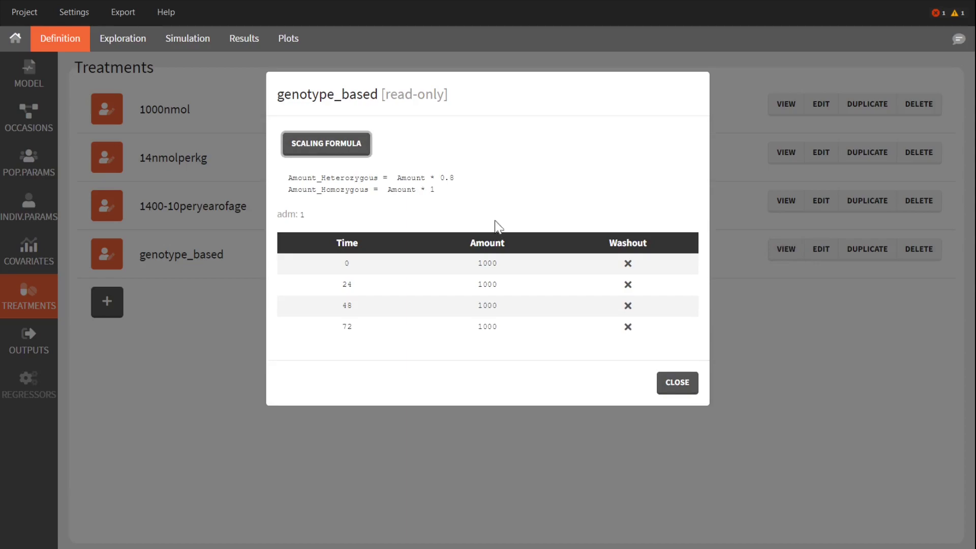
click(679, 386)
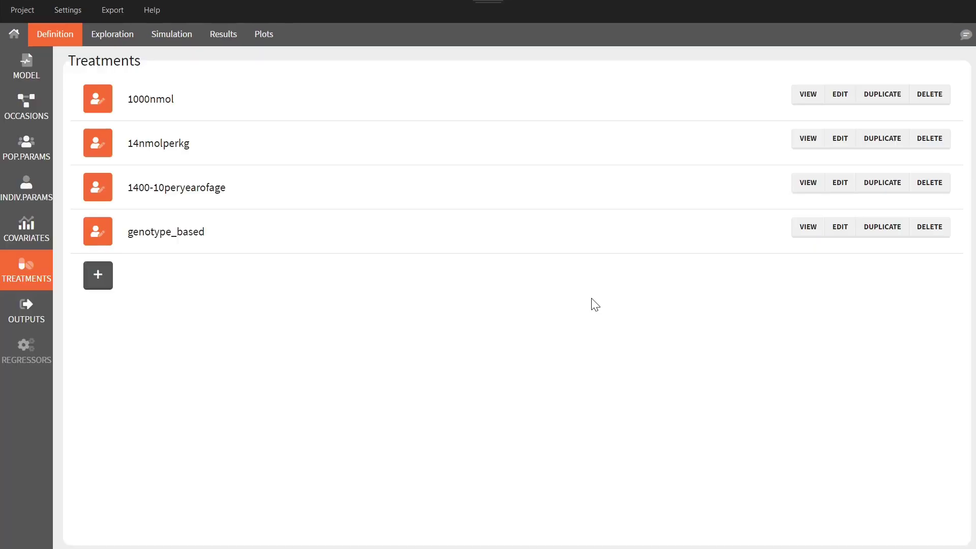
- In Load demo, select treatment_weight_and_genotype_based.smlx from 3.definition > 3.1.treatments
click(16, 10)
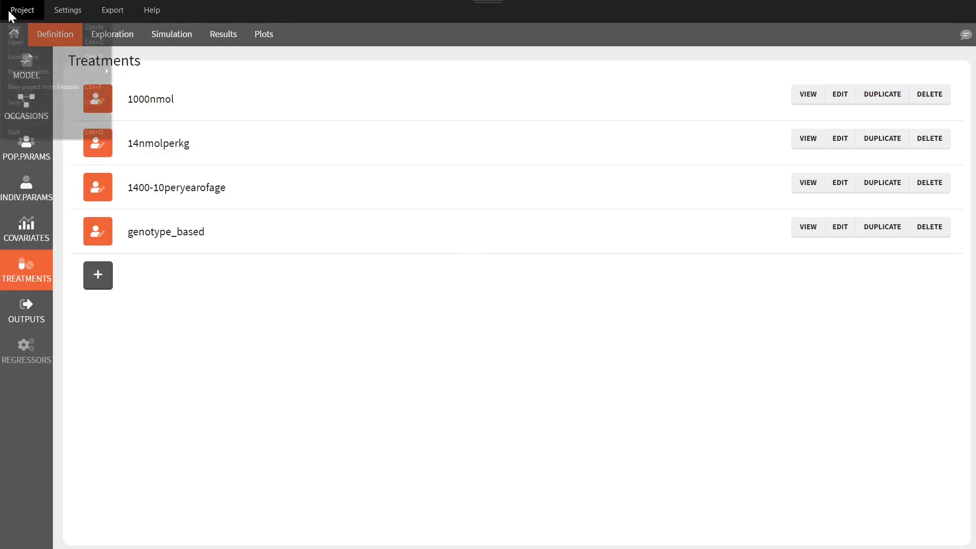
click(14, 56)
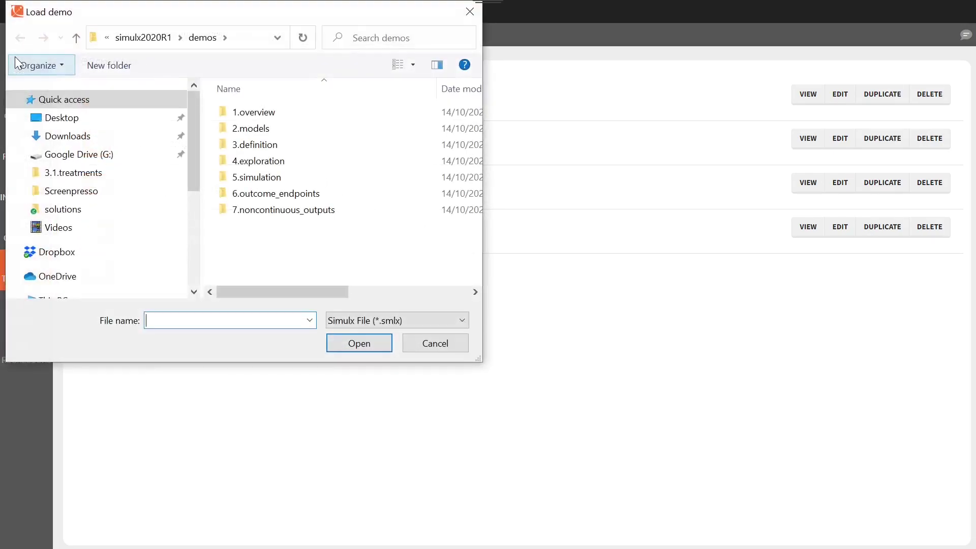
click(324, 149)
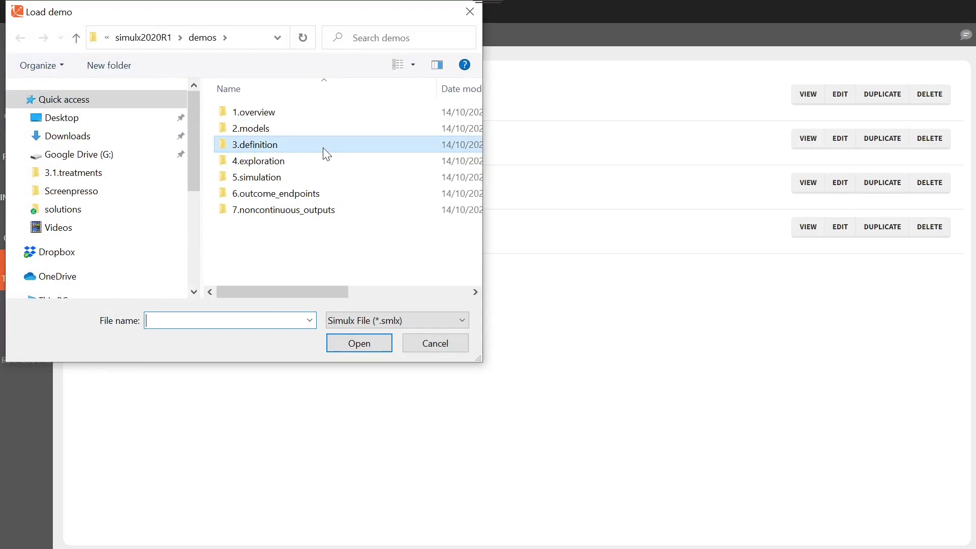
double_click(322, 147)
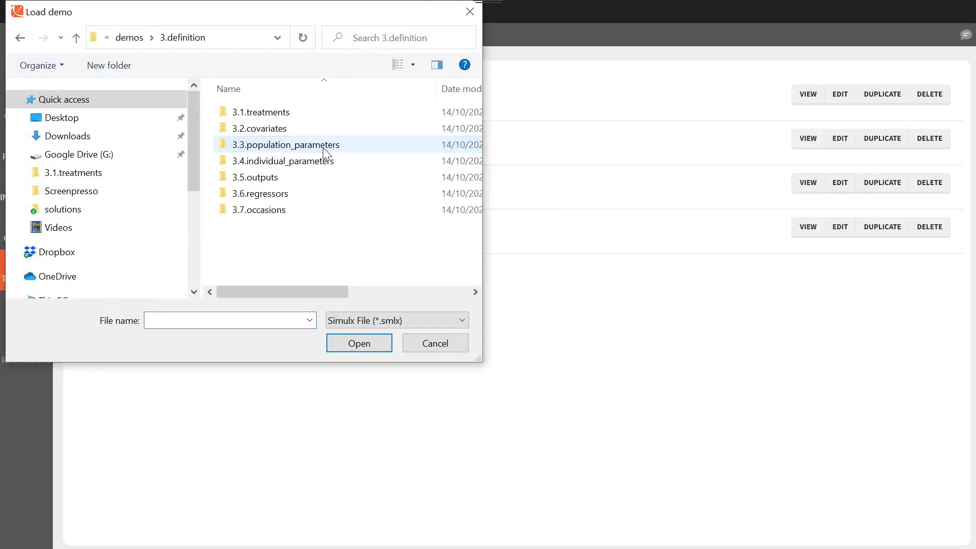
double_click(325, 118)
scroll(316, 223, down, 3)
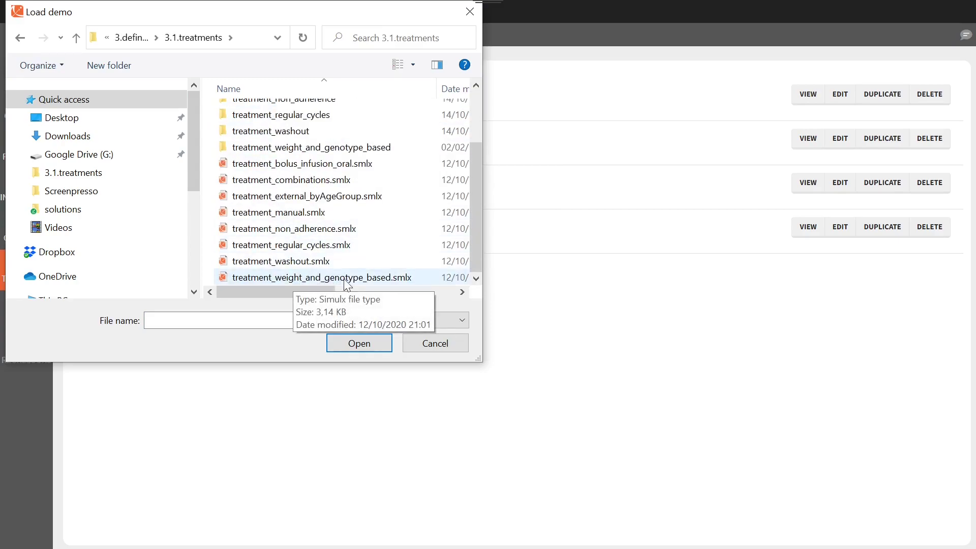
click(374, 278)
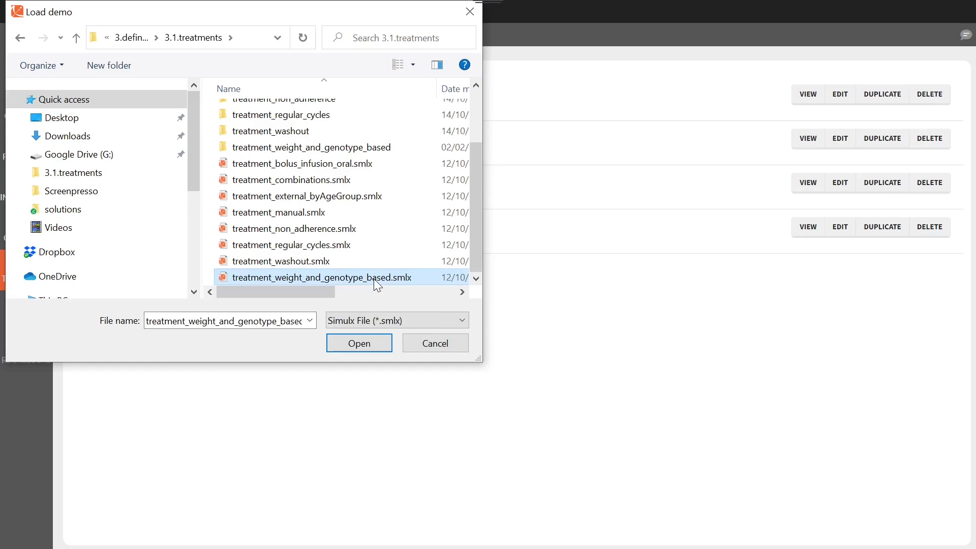
click(142, 38)
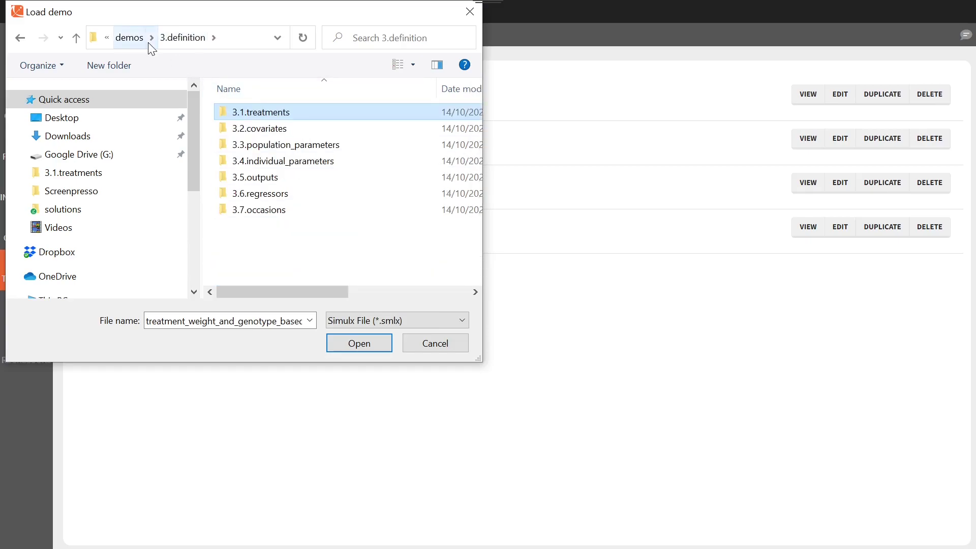